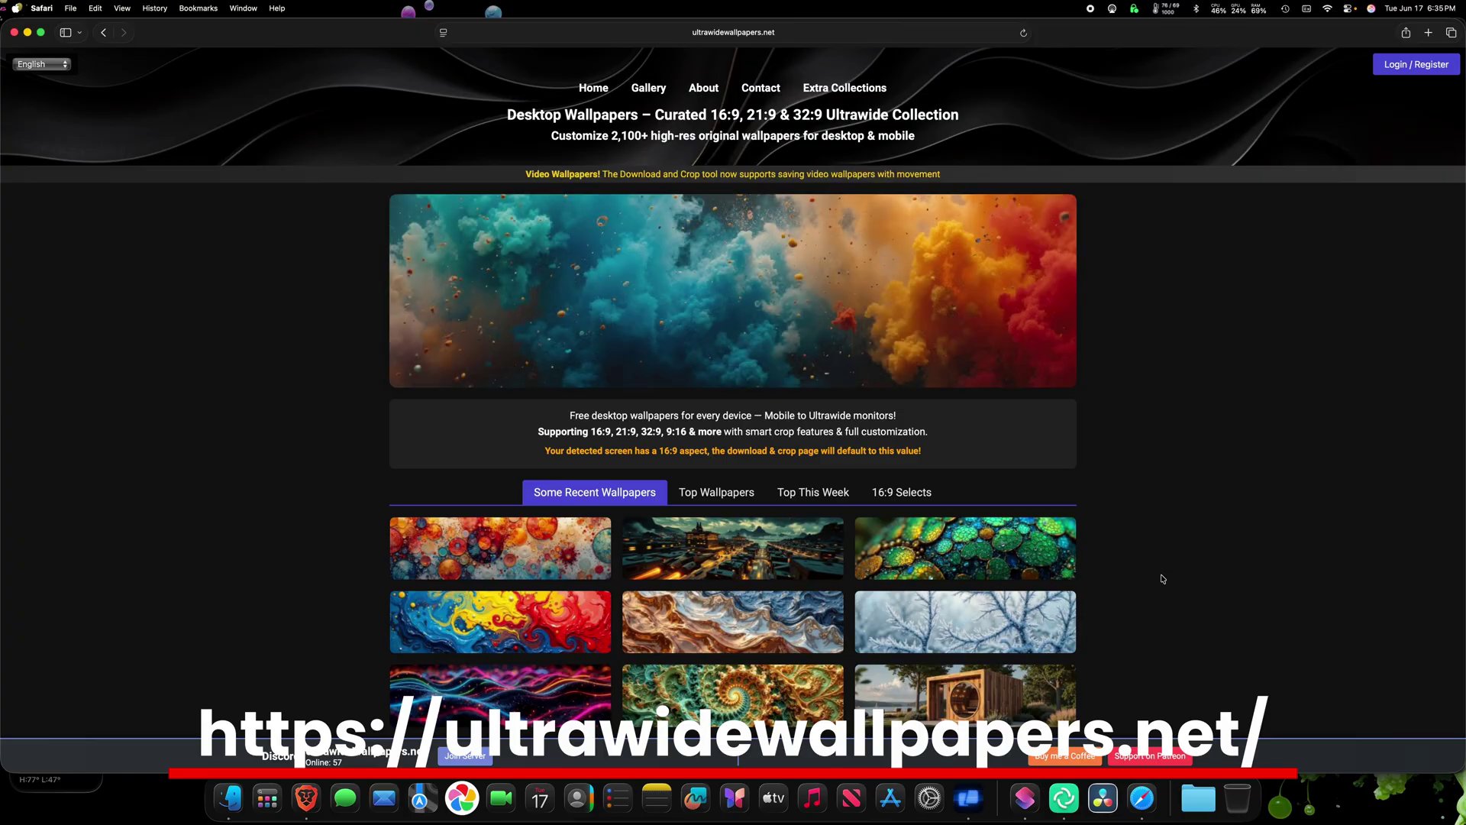
- Browse the Top Wallpapers, Top This Week, 16:9 Selects and Some Recent Wallpapers tabs
scroll(1162, 578, down, 5)
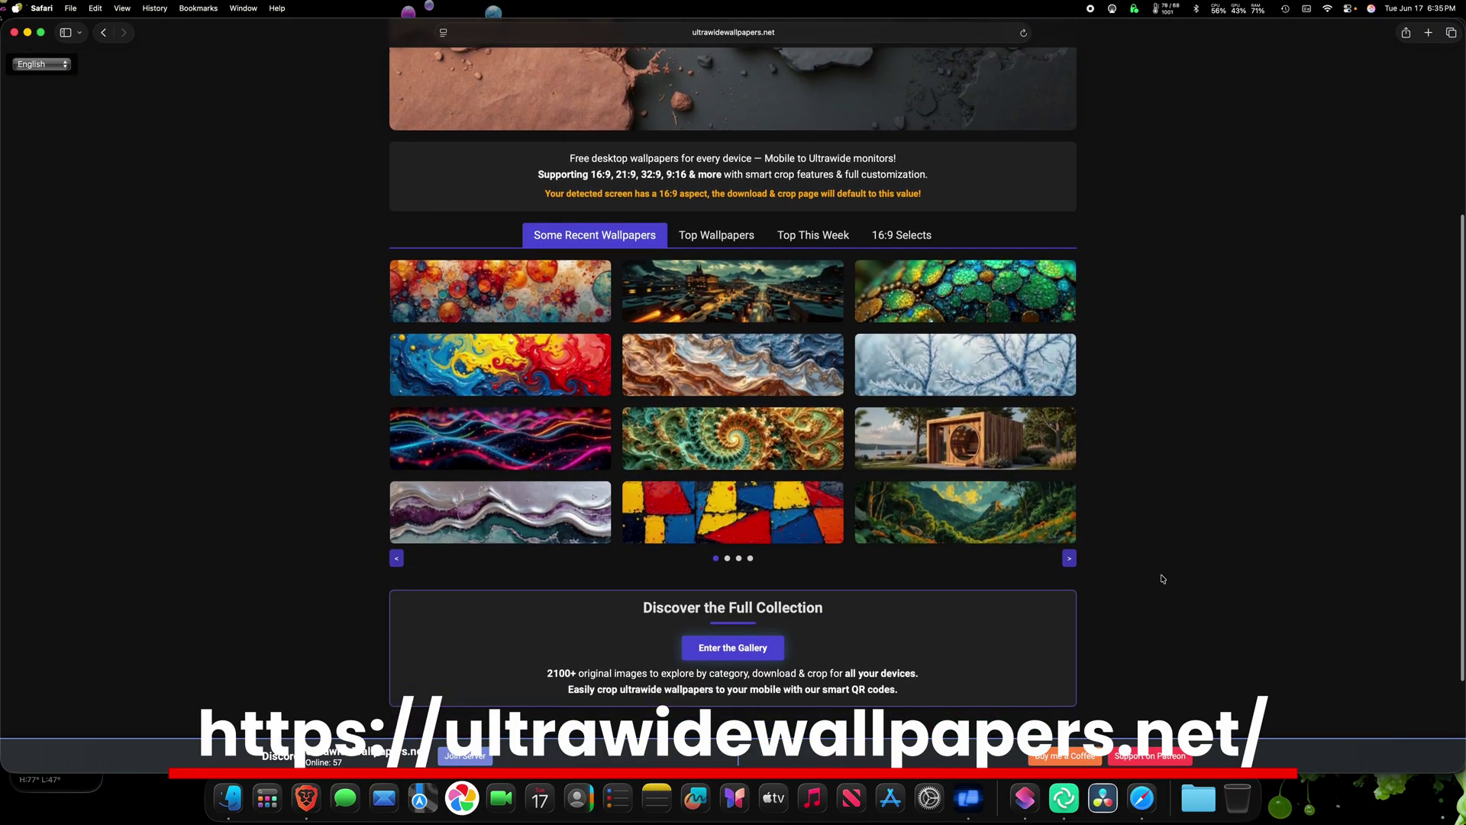
scroll(1162, 578, down, 2)
scroll(1161, 578, up, 10)
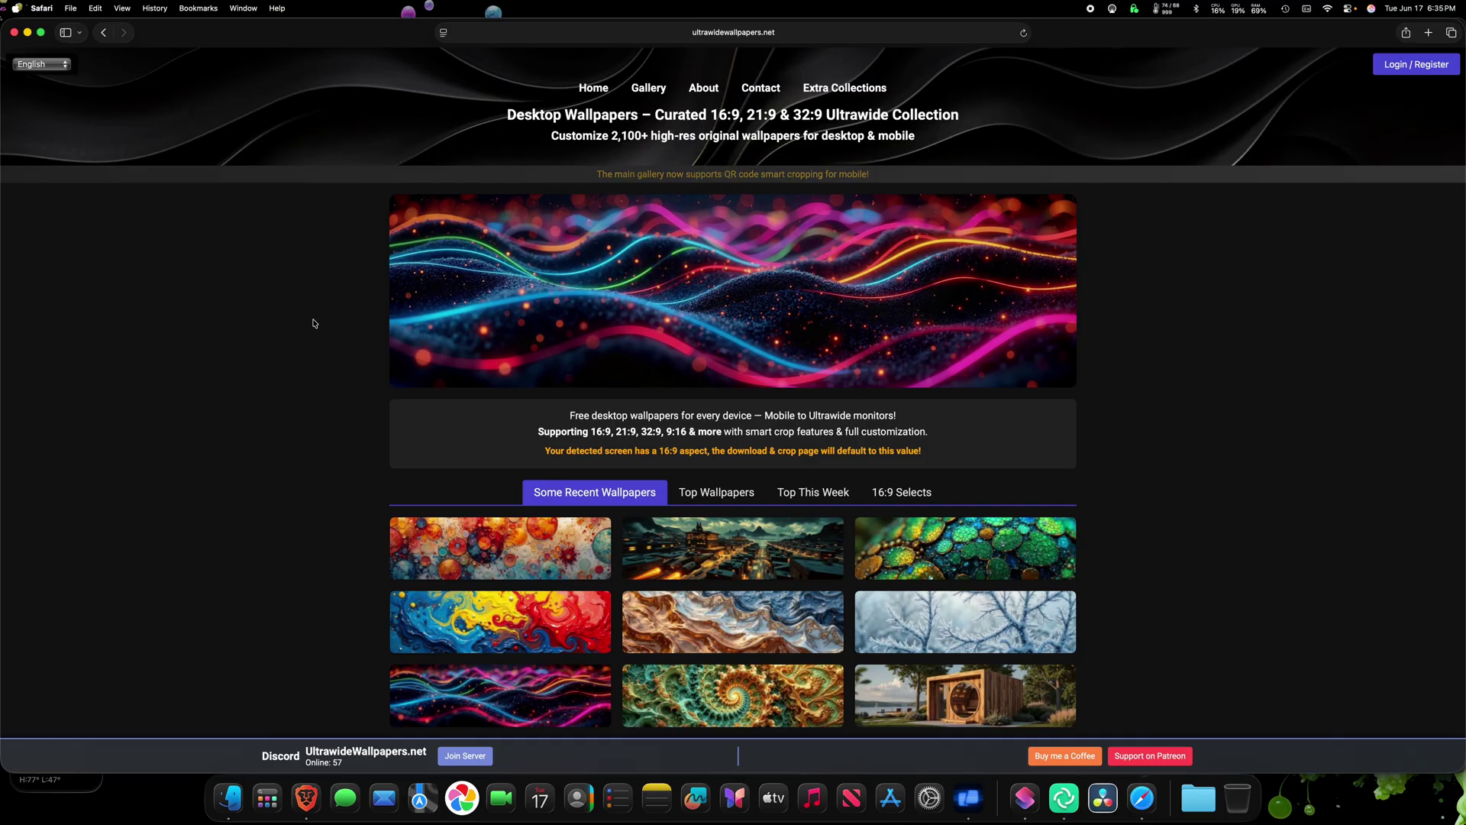
scroll(362, 489, down, 5)
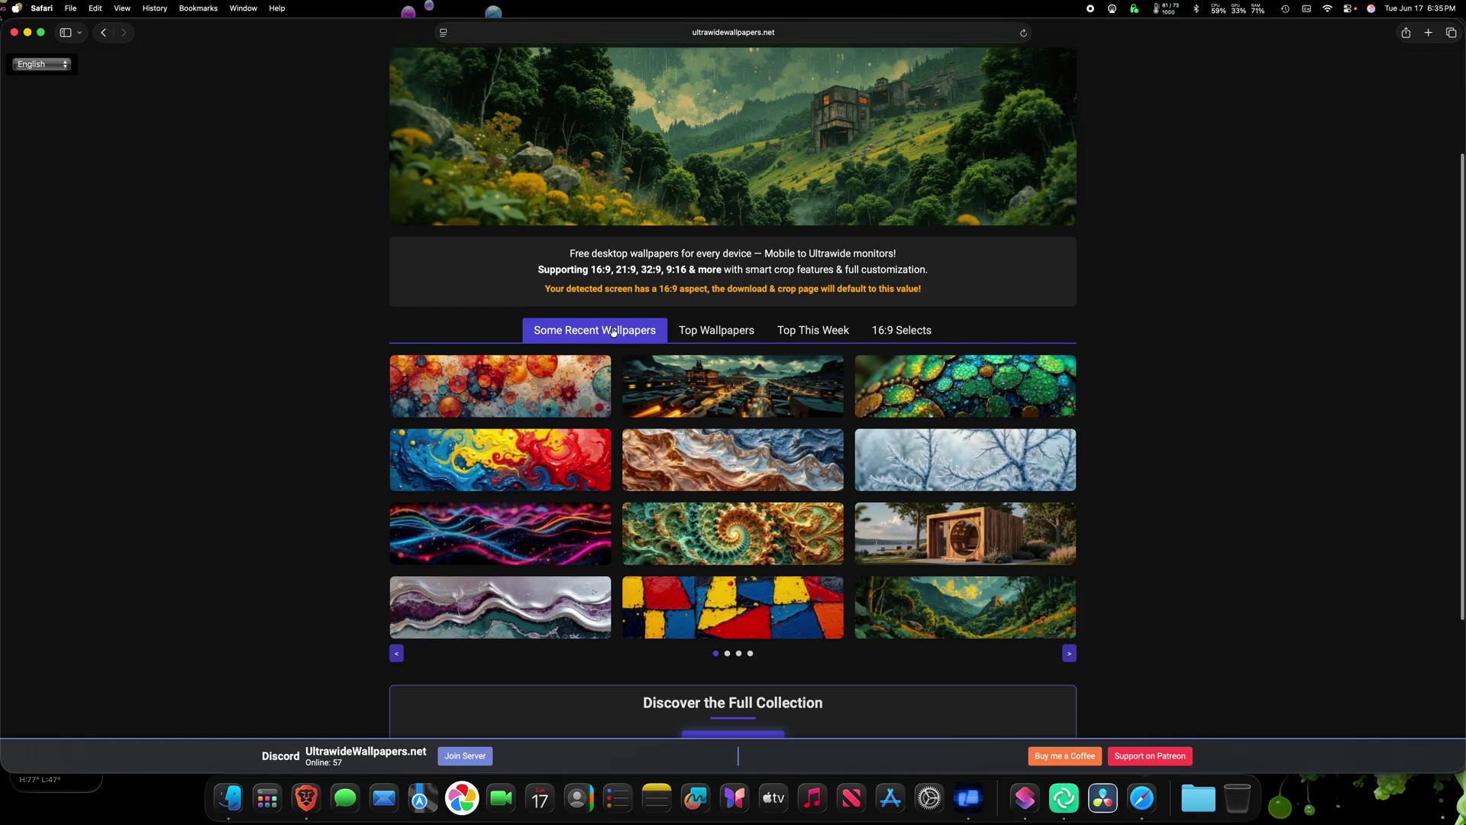
click(716, 330)
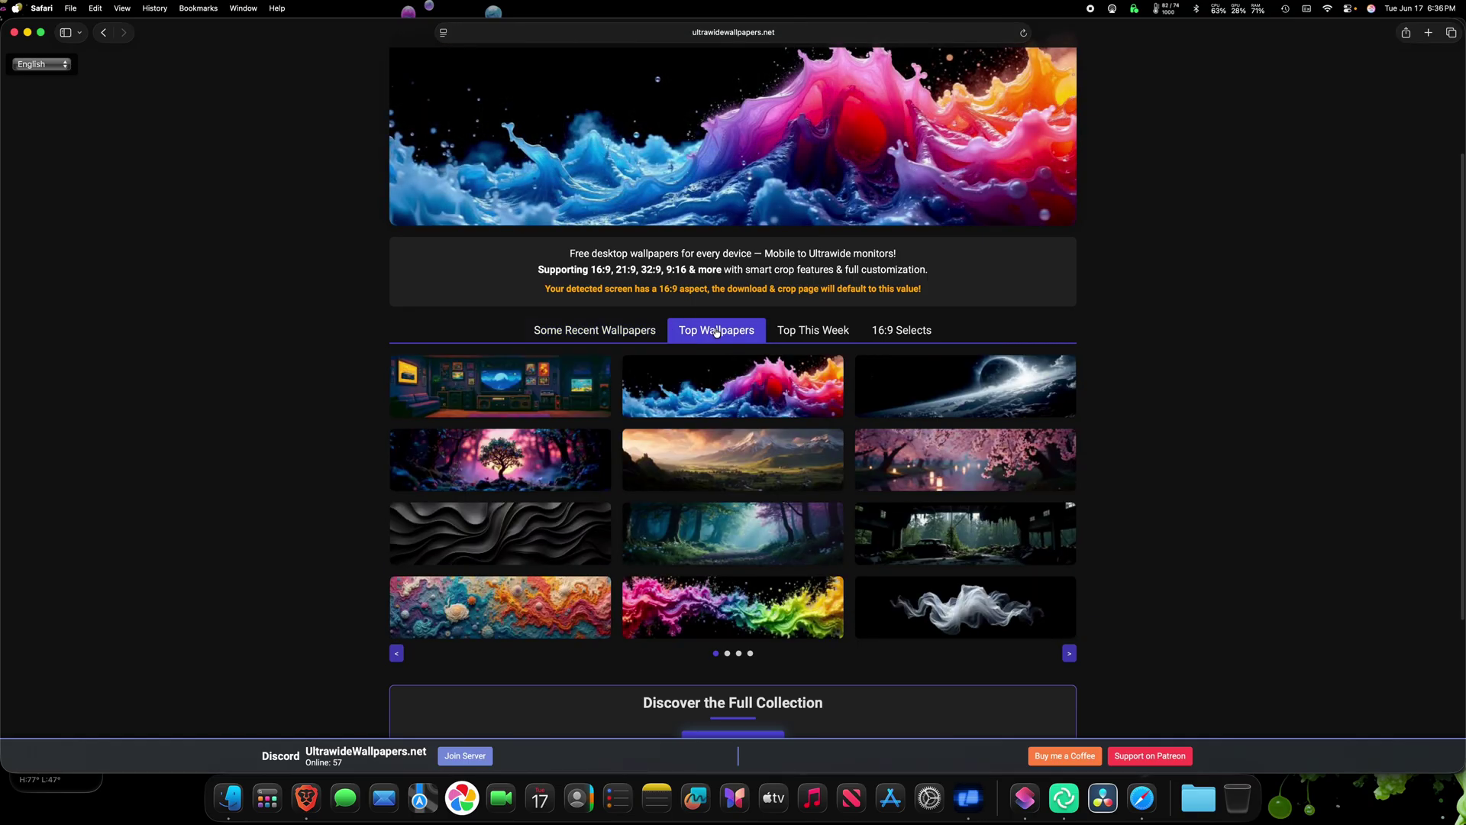
click(780, 336)
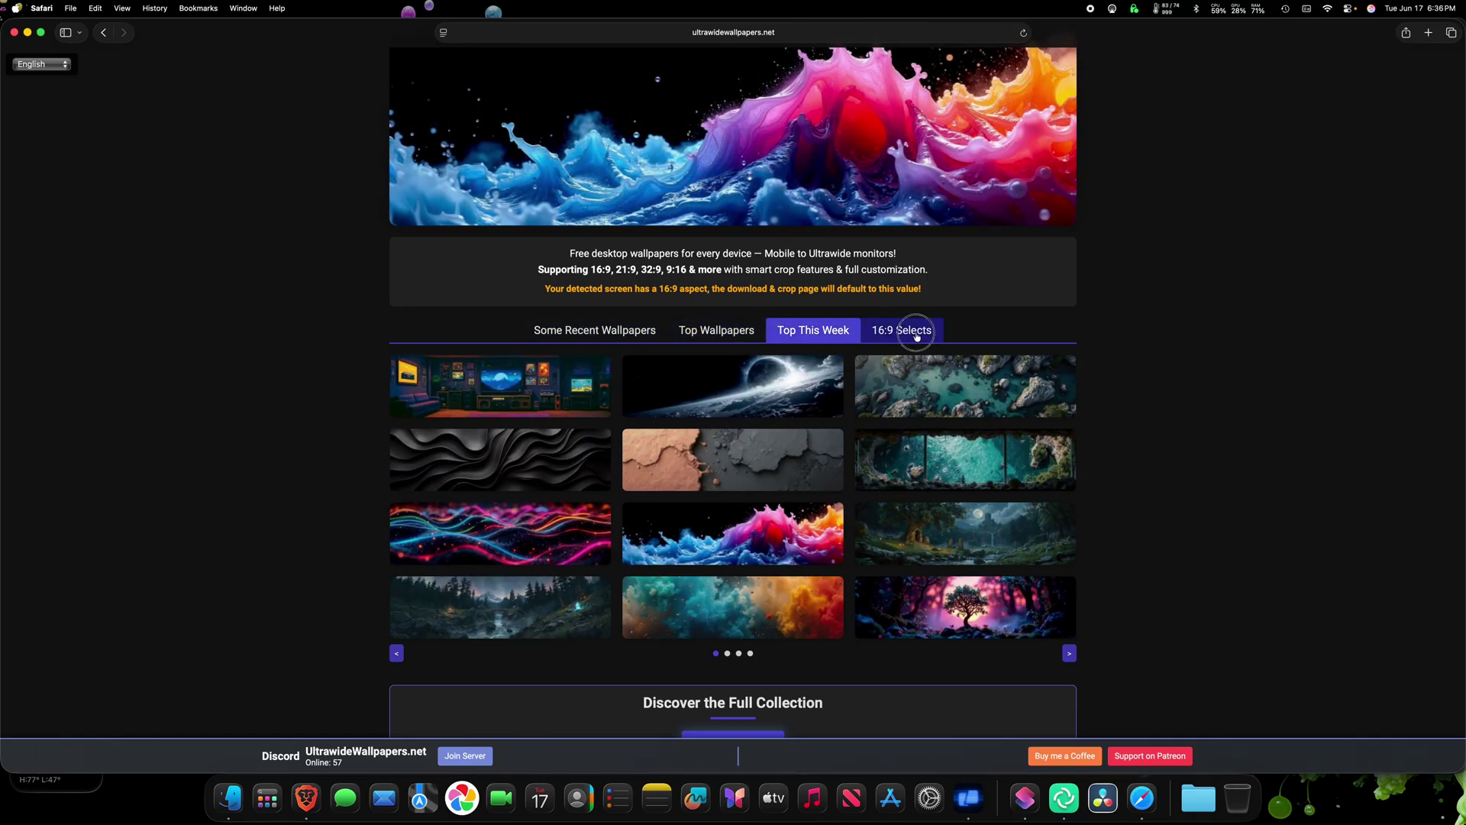
click(916, 336)
click(595, 330)
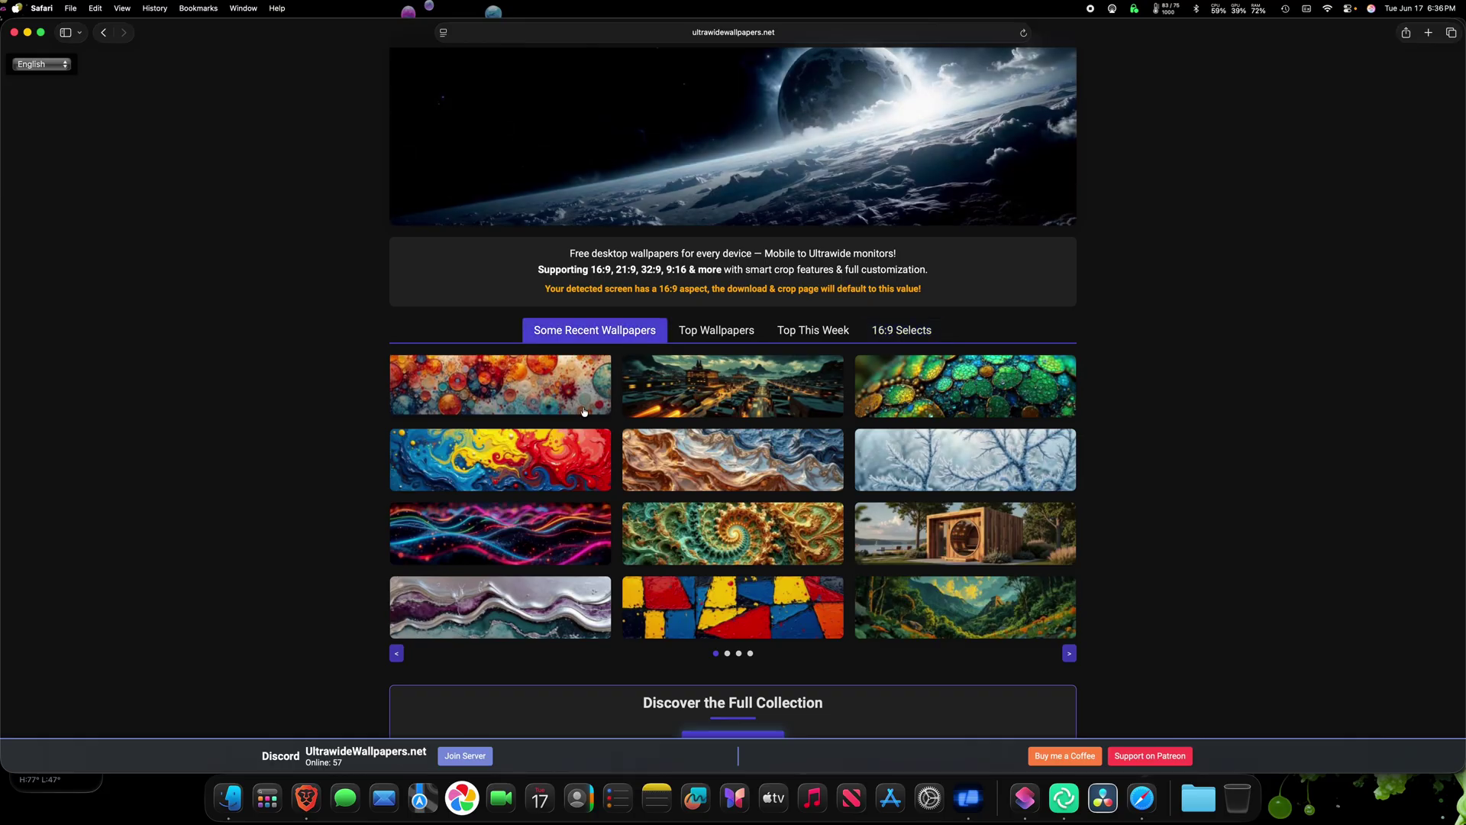
scroll(495, 553, up, 4)
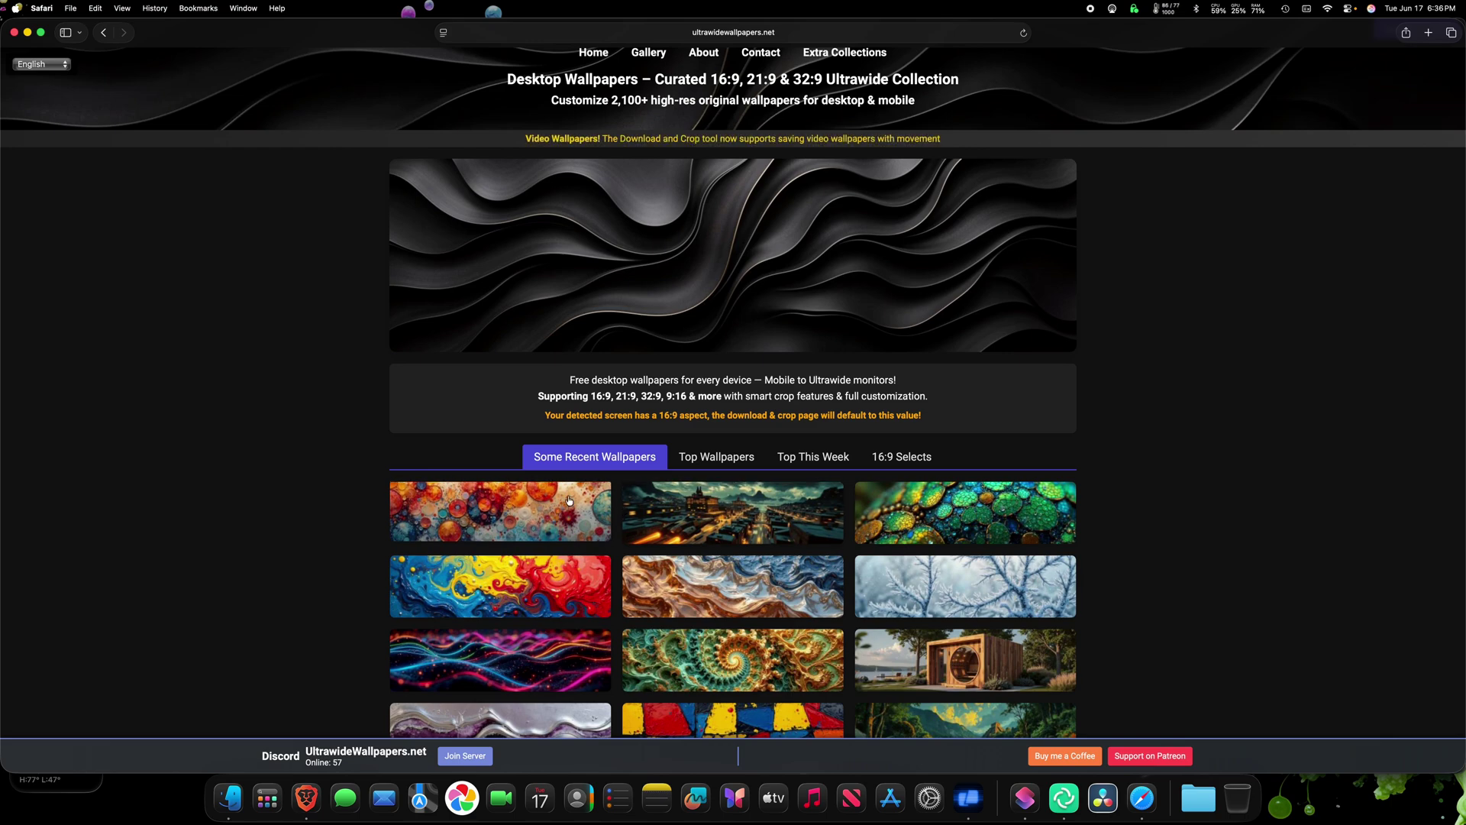
- Page through the Top Wallpapers thumbnails, then open the rainbow paint-splash wallpaper's preview
click(710, 457)
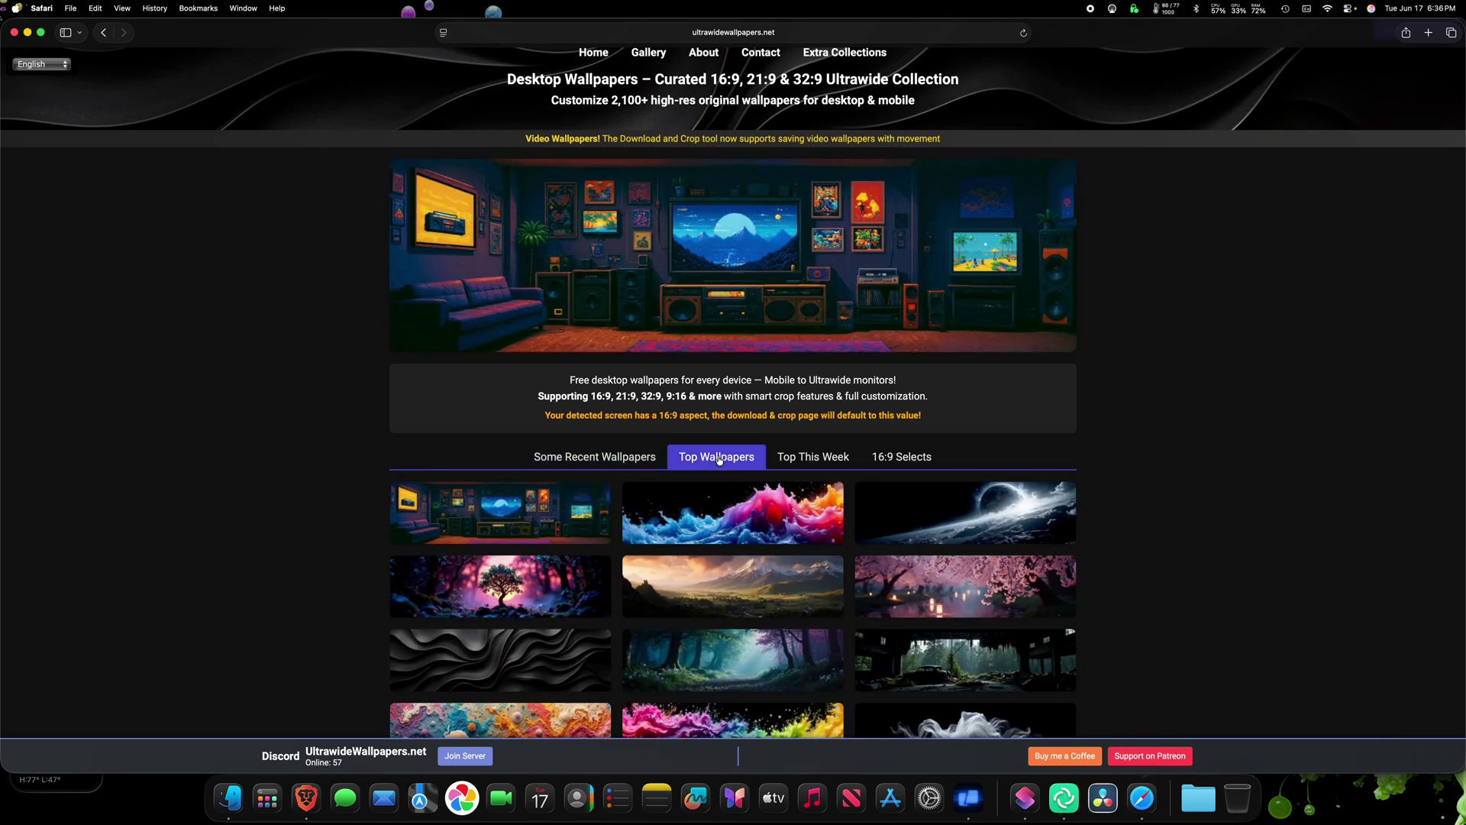
scroll(718, 458, down, 2)
scroll(719, 461, down, 2)
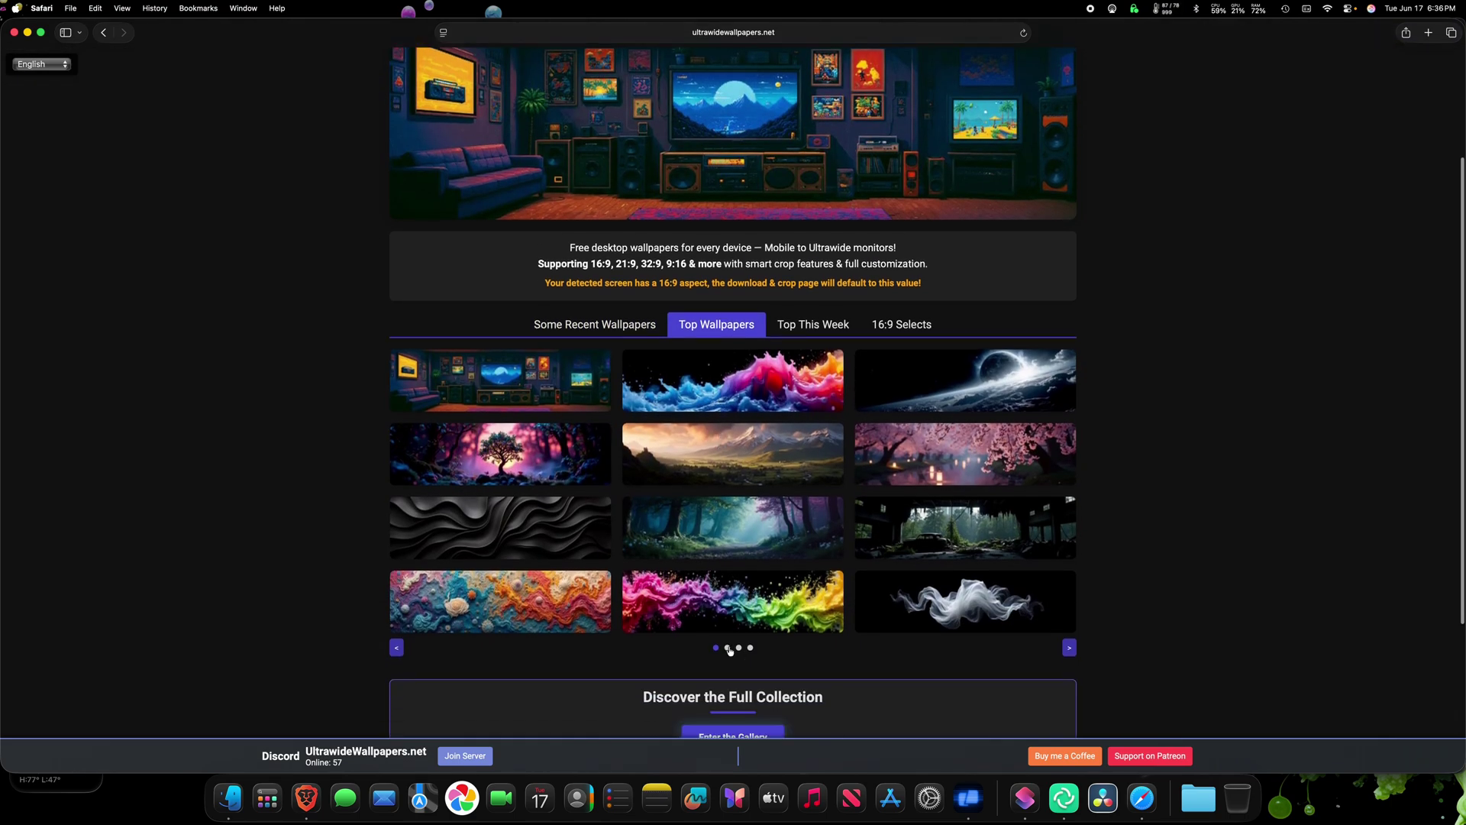
click(726, 649)
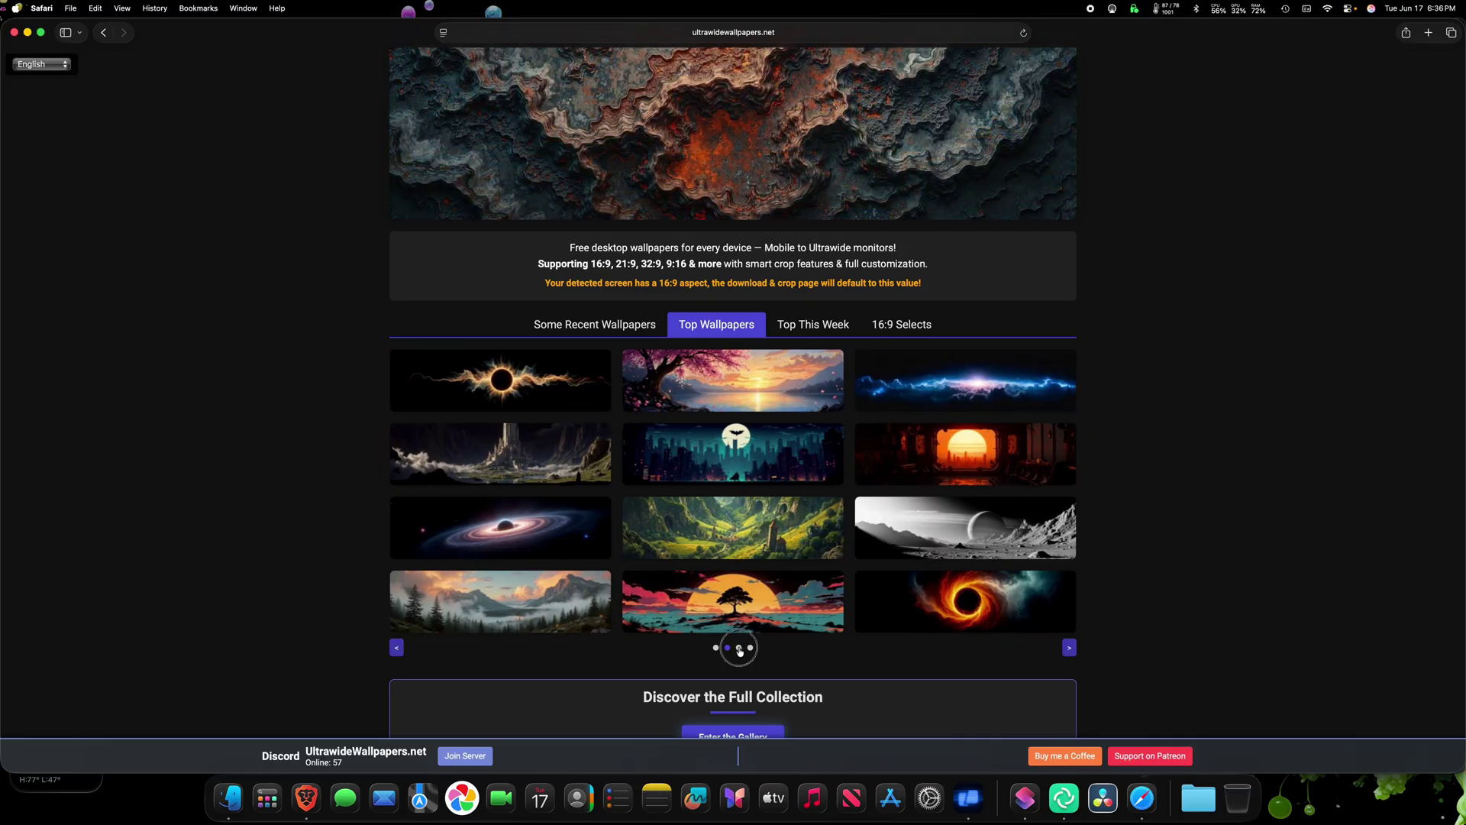
click(739, 648)
click(750, 649)
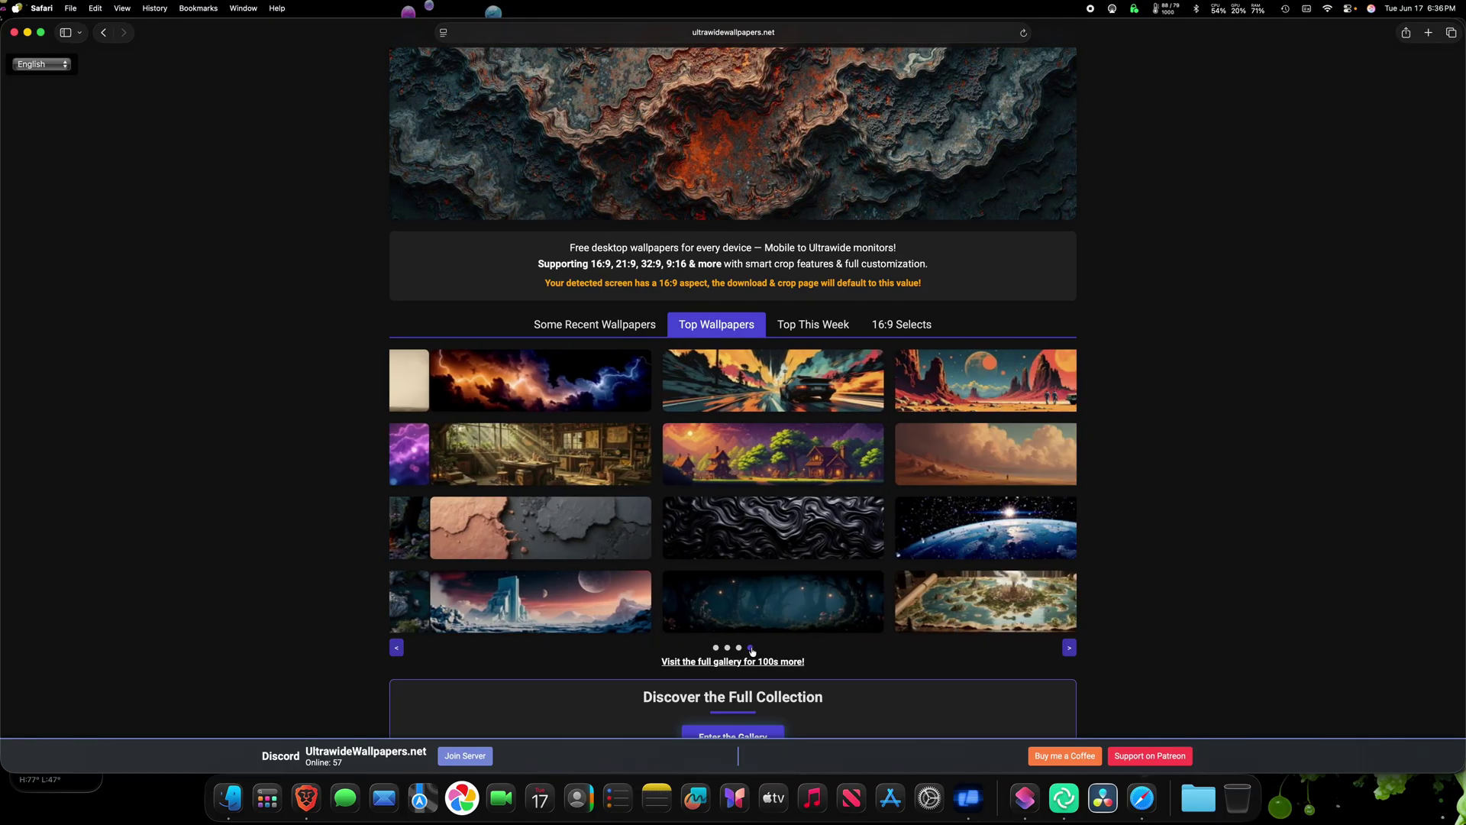
click(738, 648)
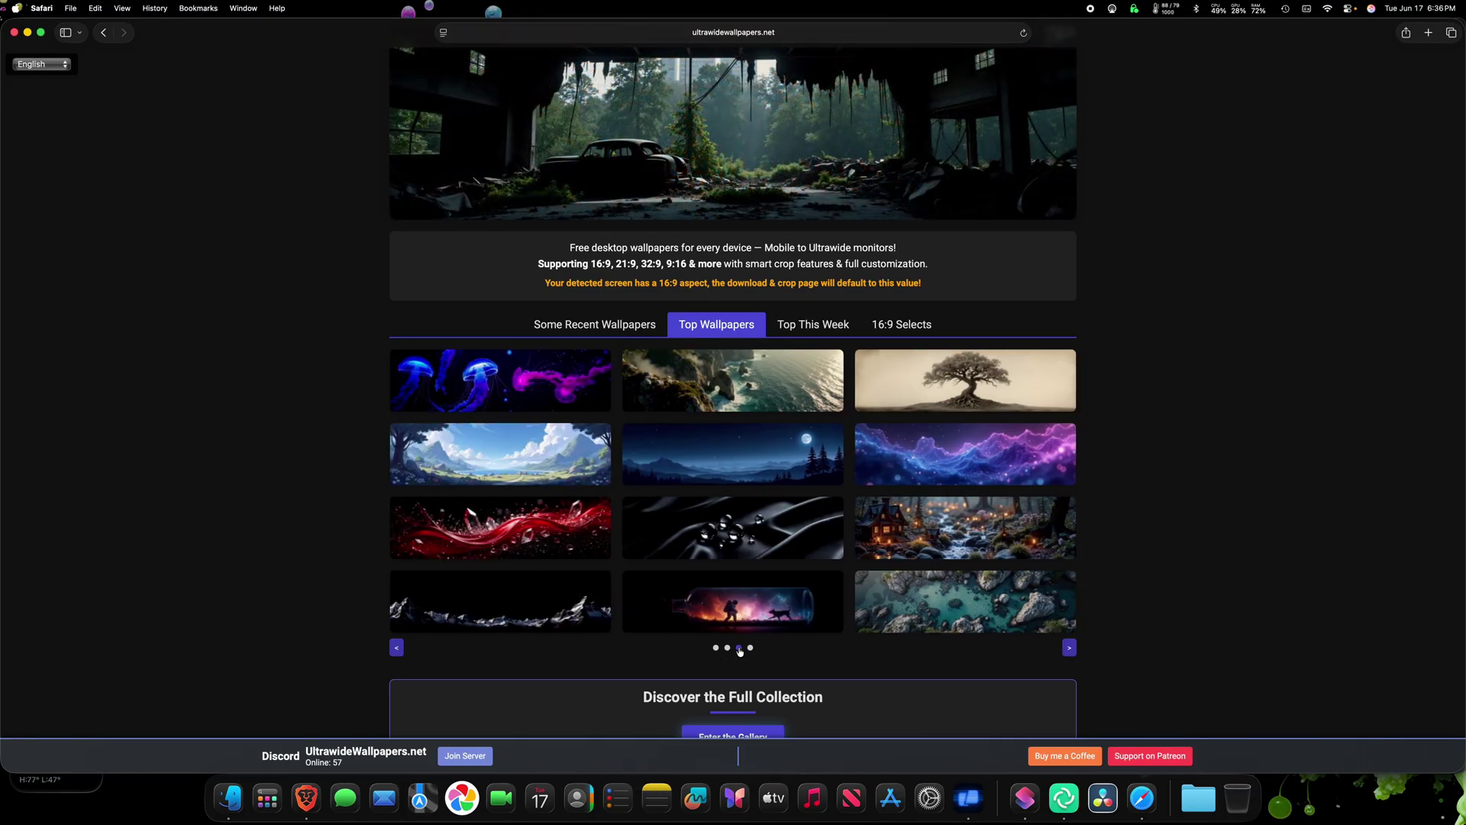
click(727, 648)
click(727, 648)
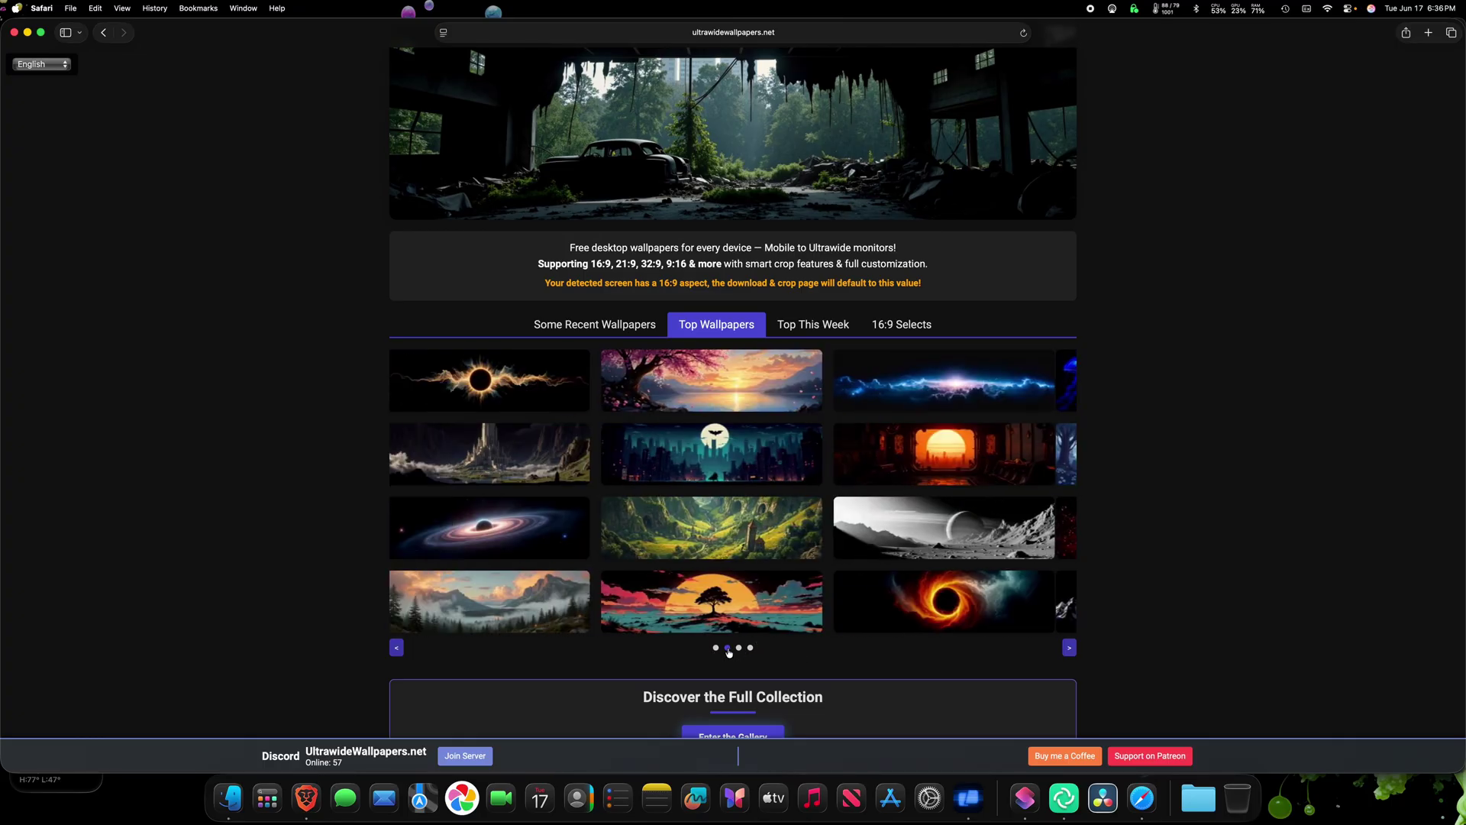
click(715, 649)
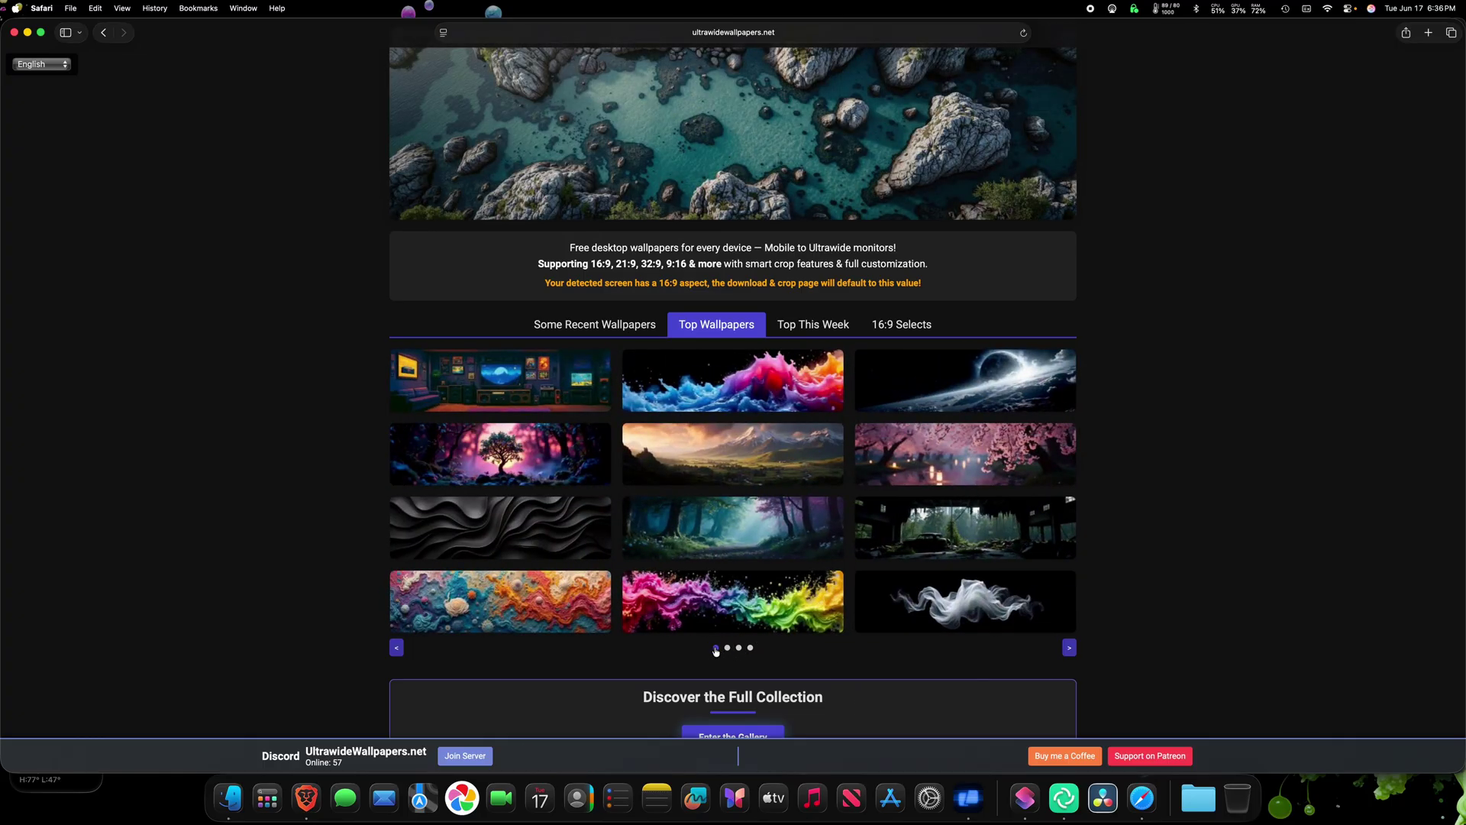
click(715, 618)
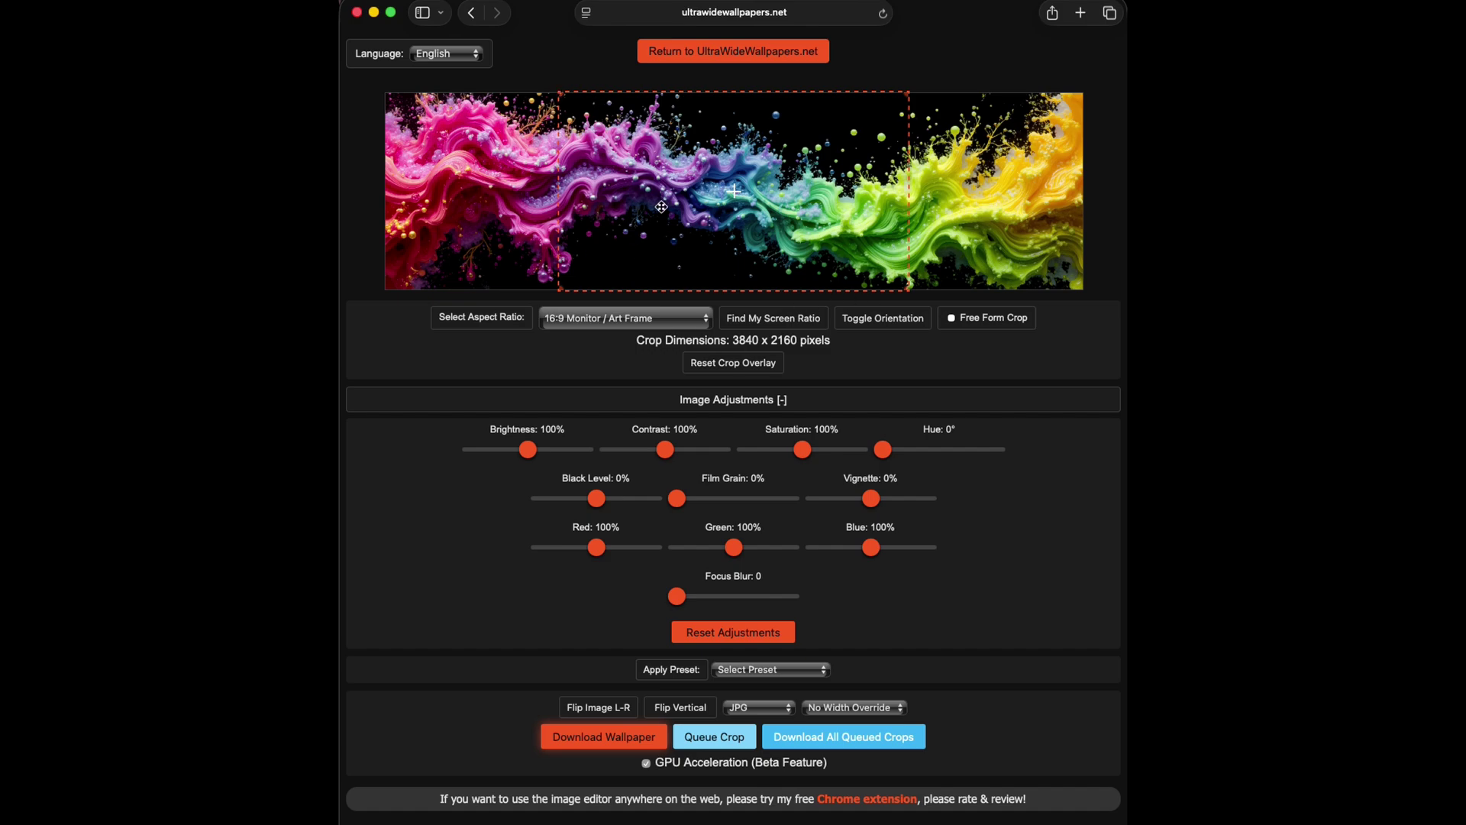
- Start a Cmd+Shift+5 region capture and fit its edges around the wallpaper image
key(super+shift+5)
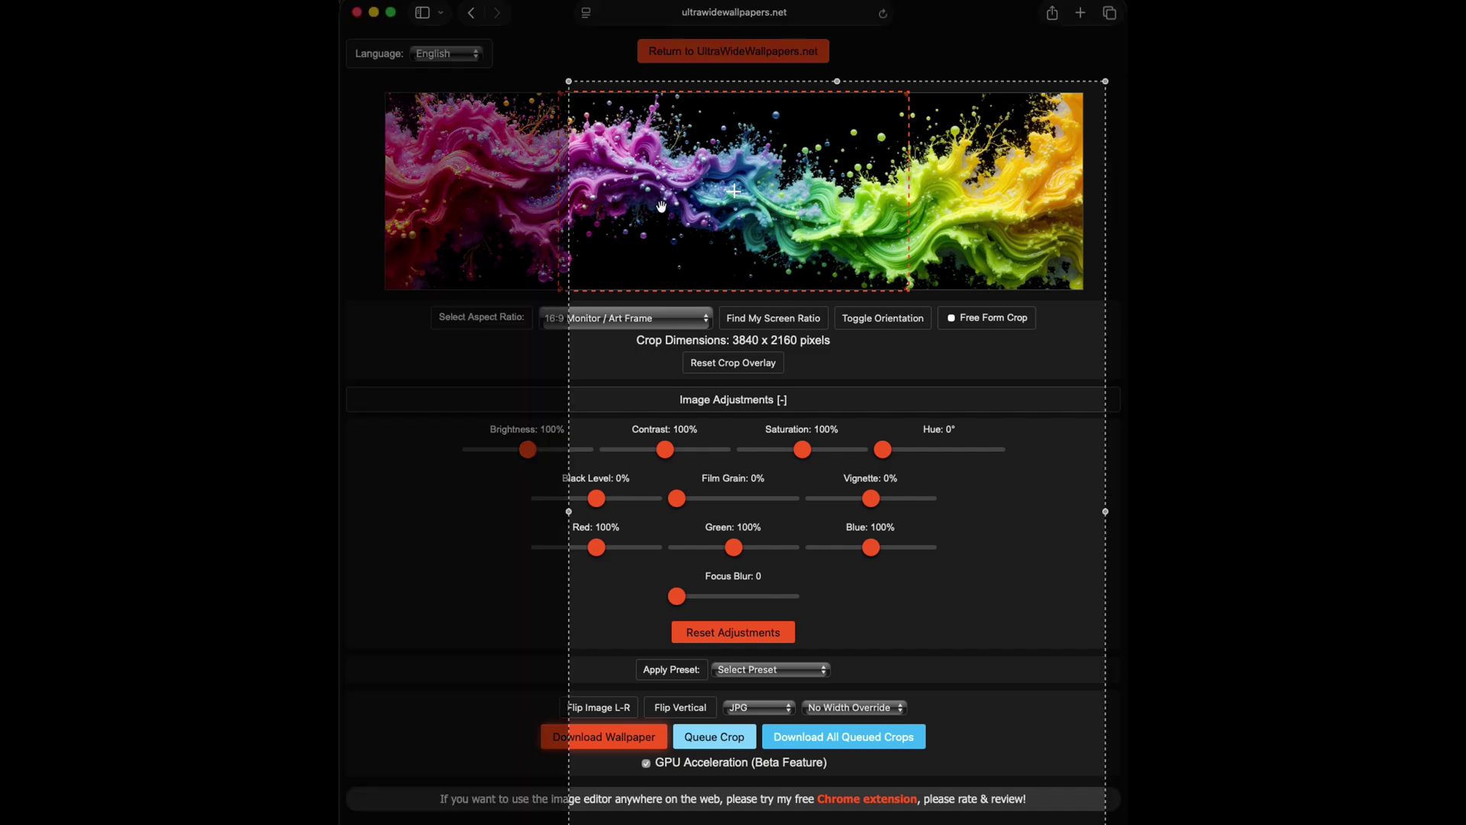
drag(565, 510, 380, 509)
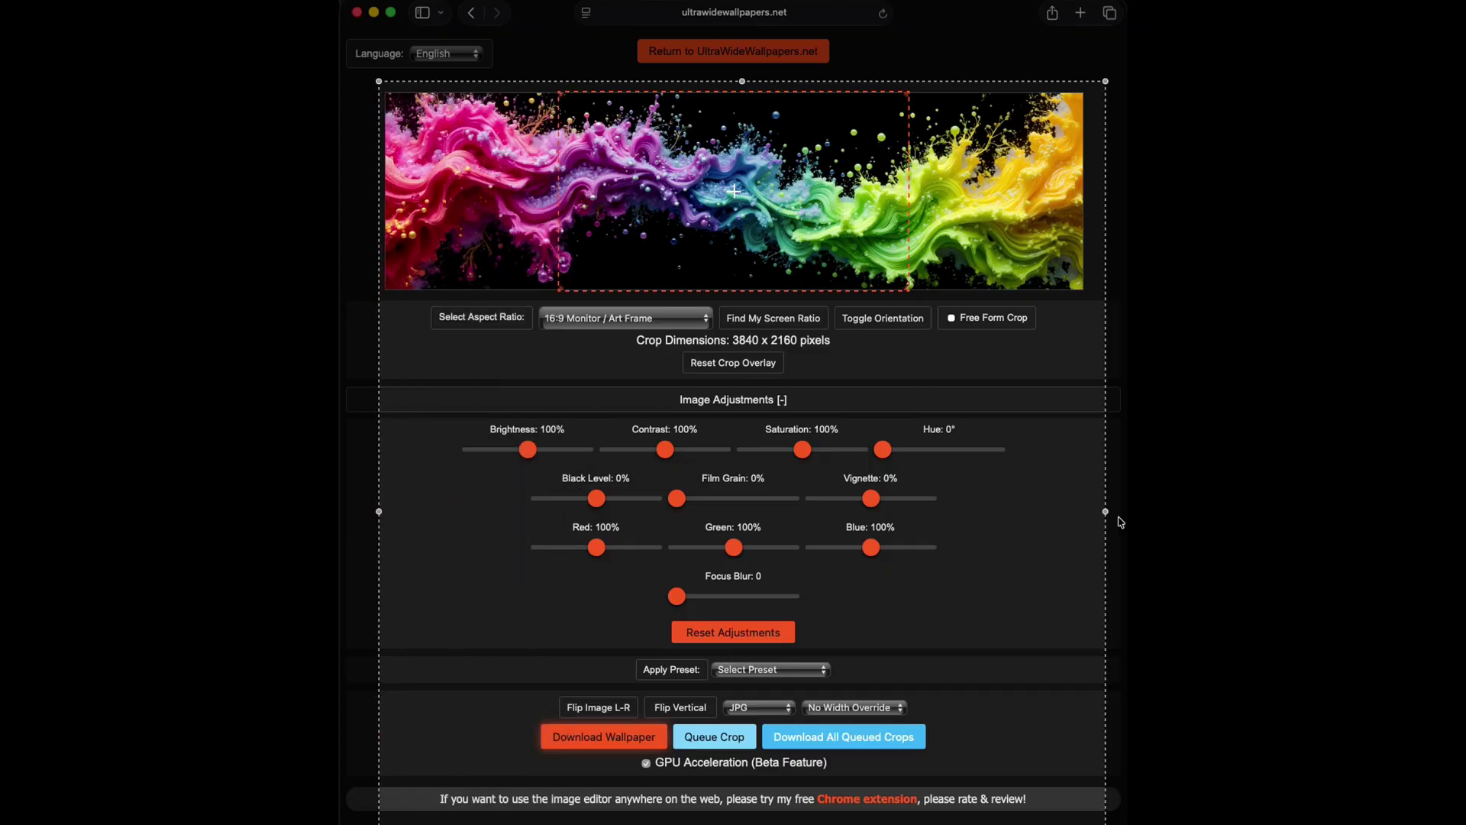
drag(1105, 510, 1091, 512)
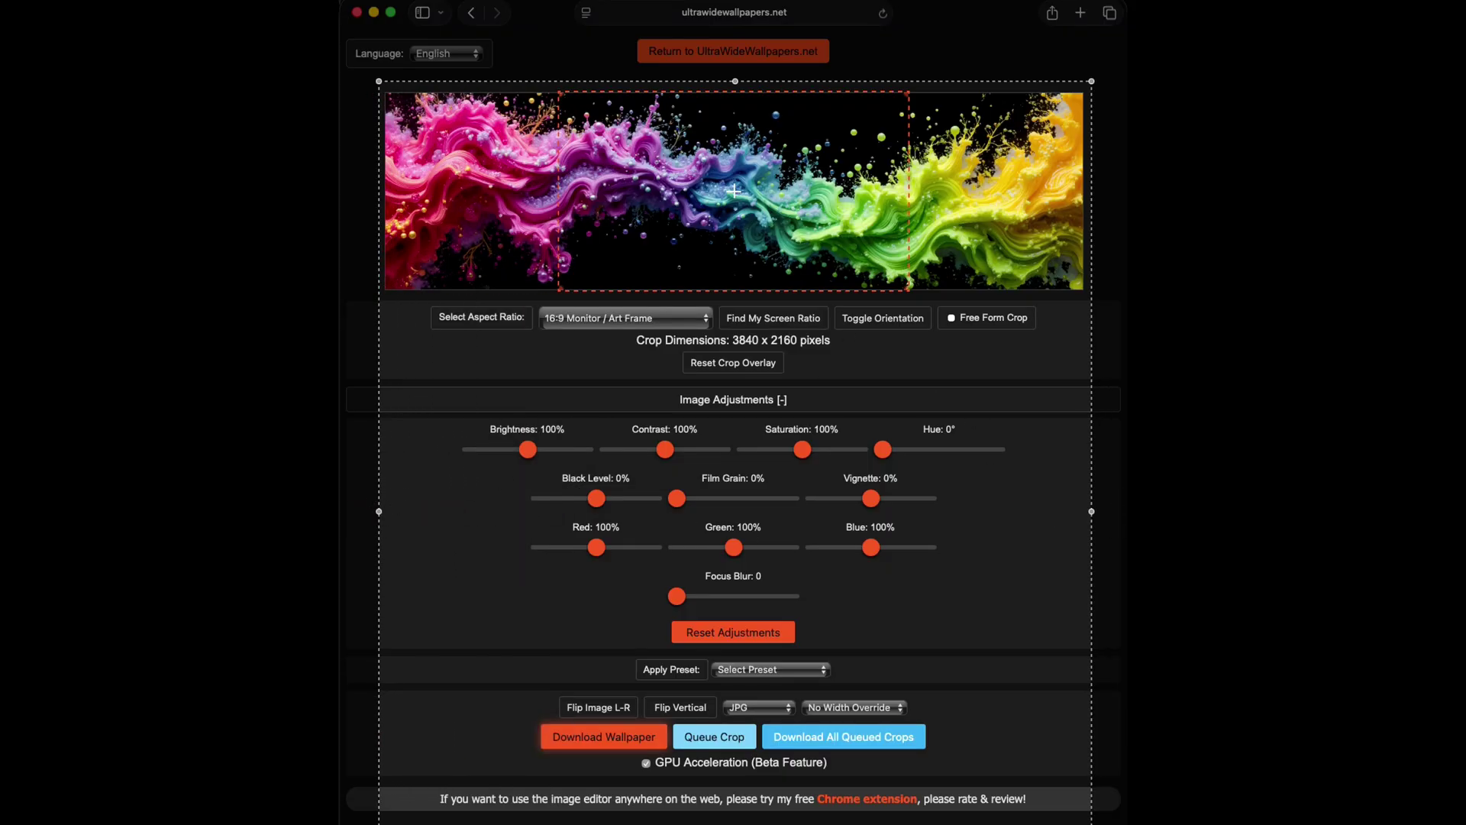
drag(672, 822, 735, 297)
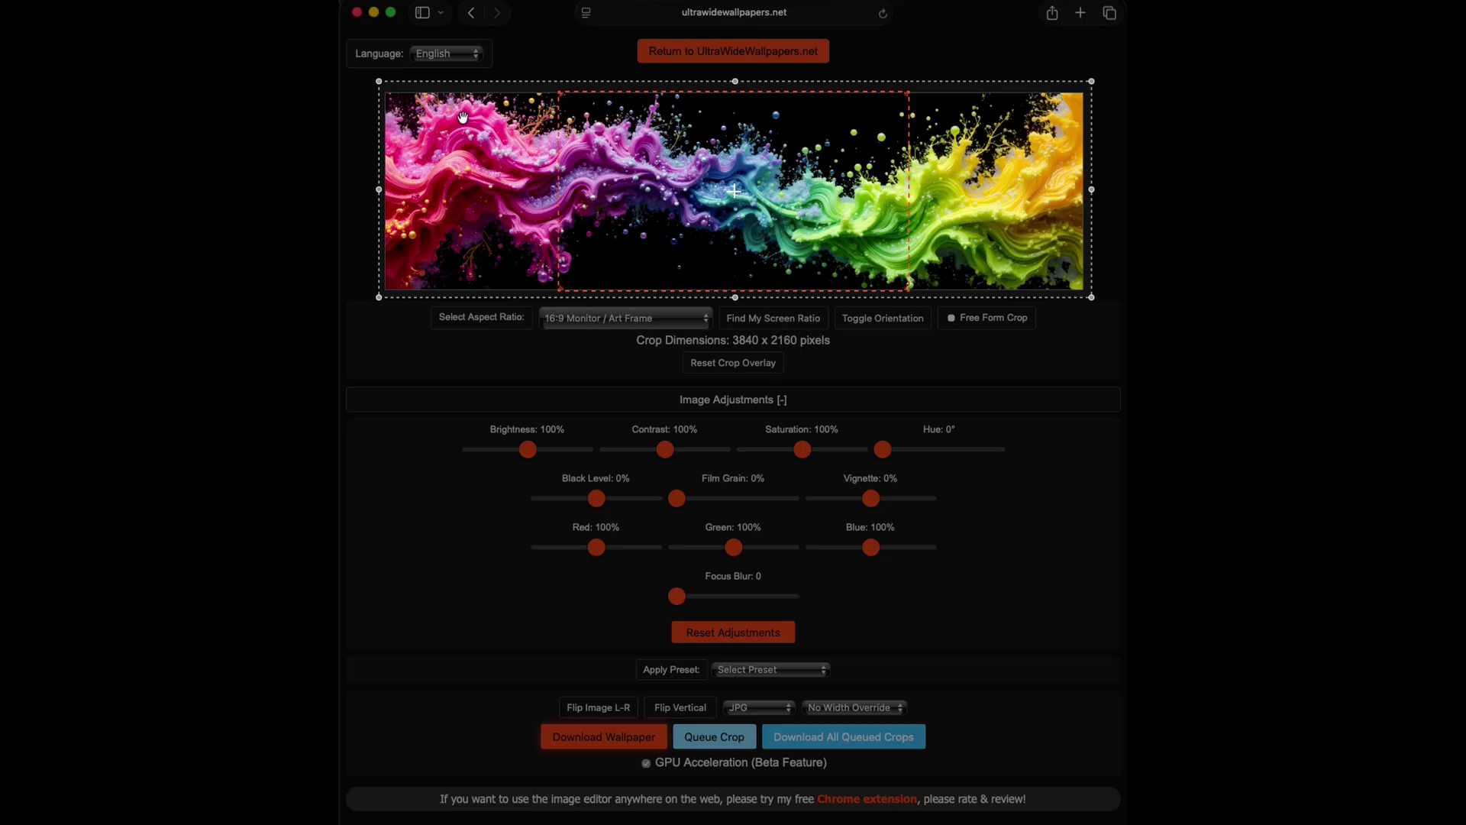
- Capture the marked region and show the screenshot in an enlarged, repositioned preview window
key(Return)
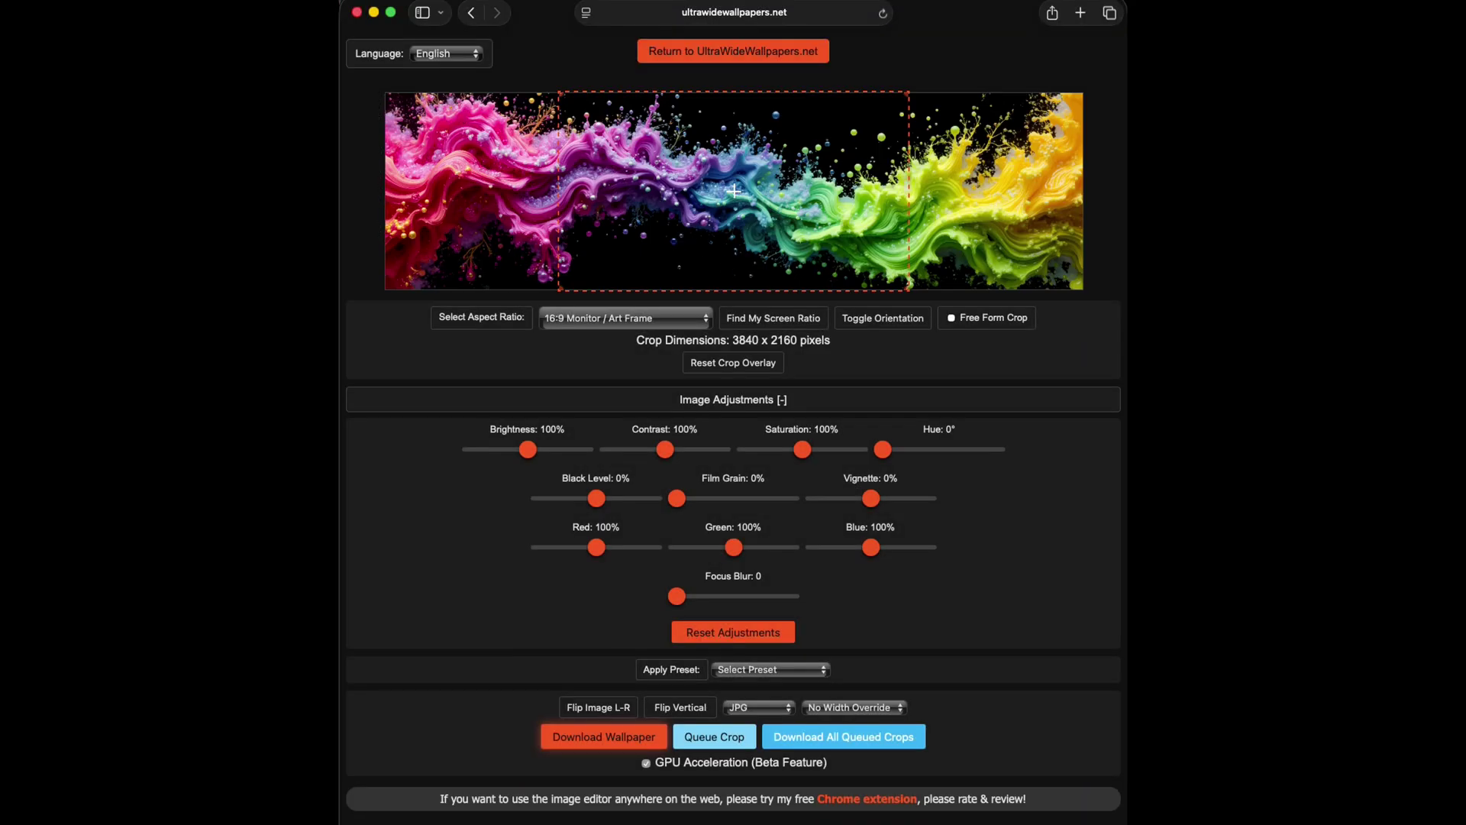
drag(815, 523, 805, 319)
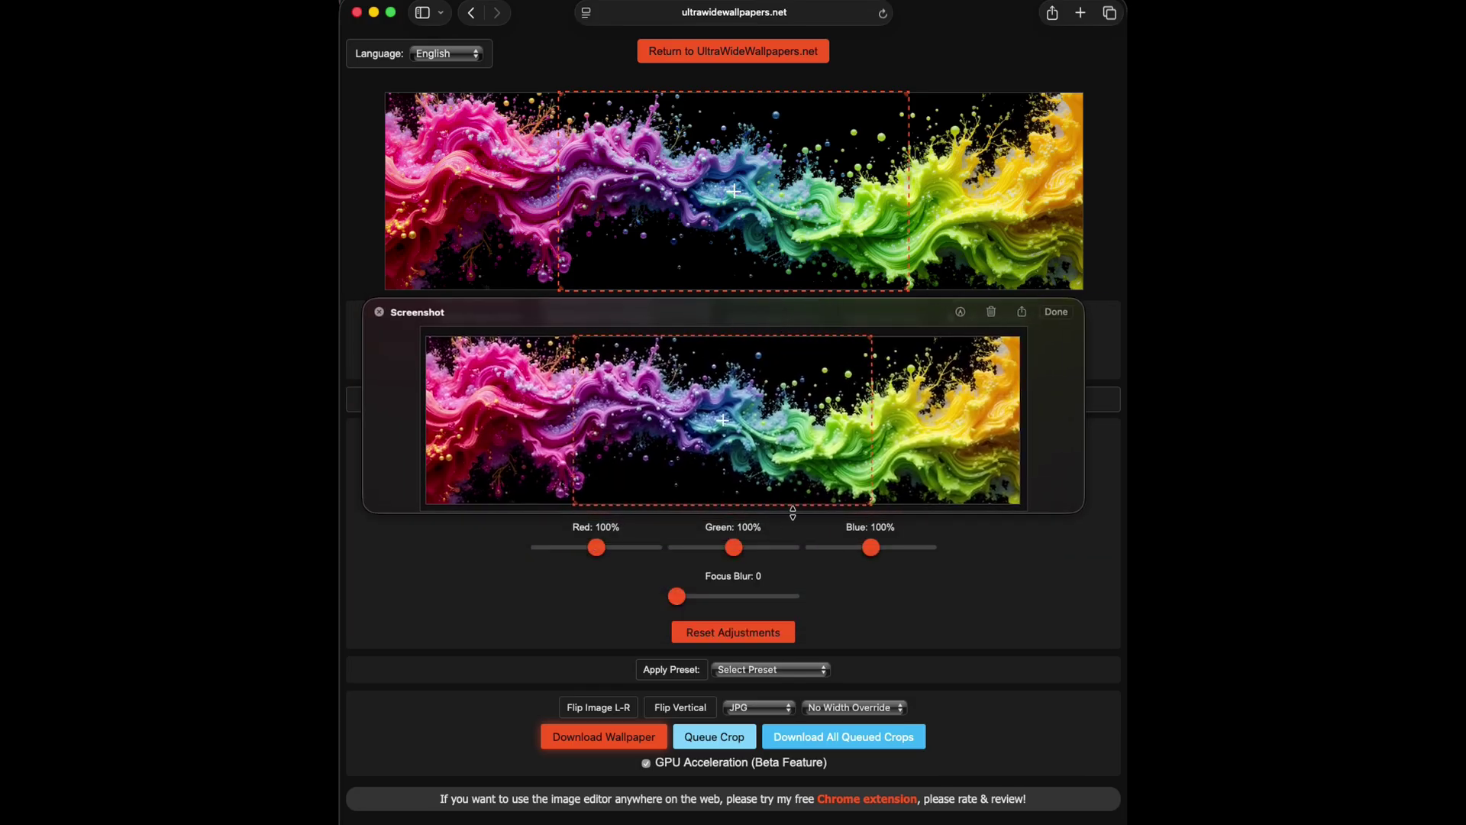
drag(793, 512, 795, 556)
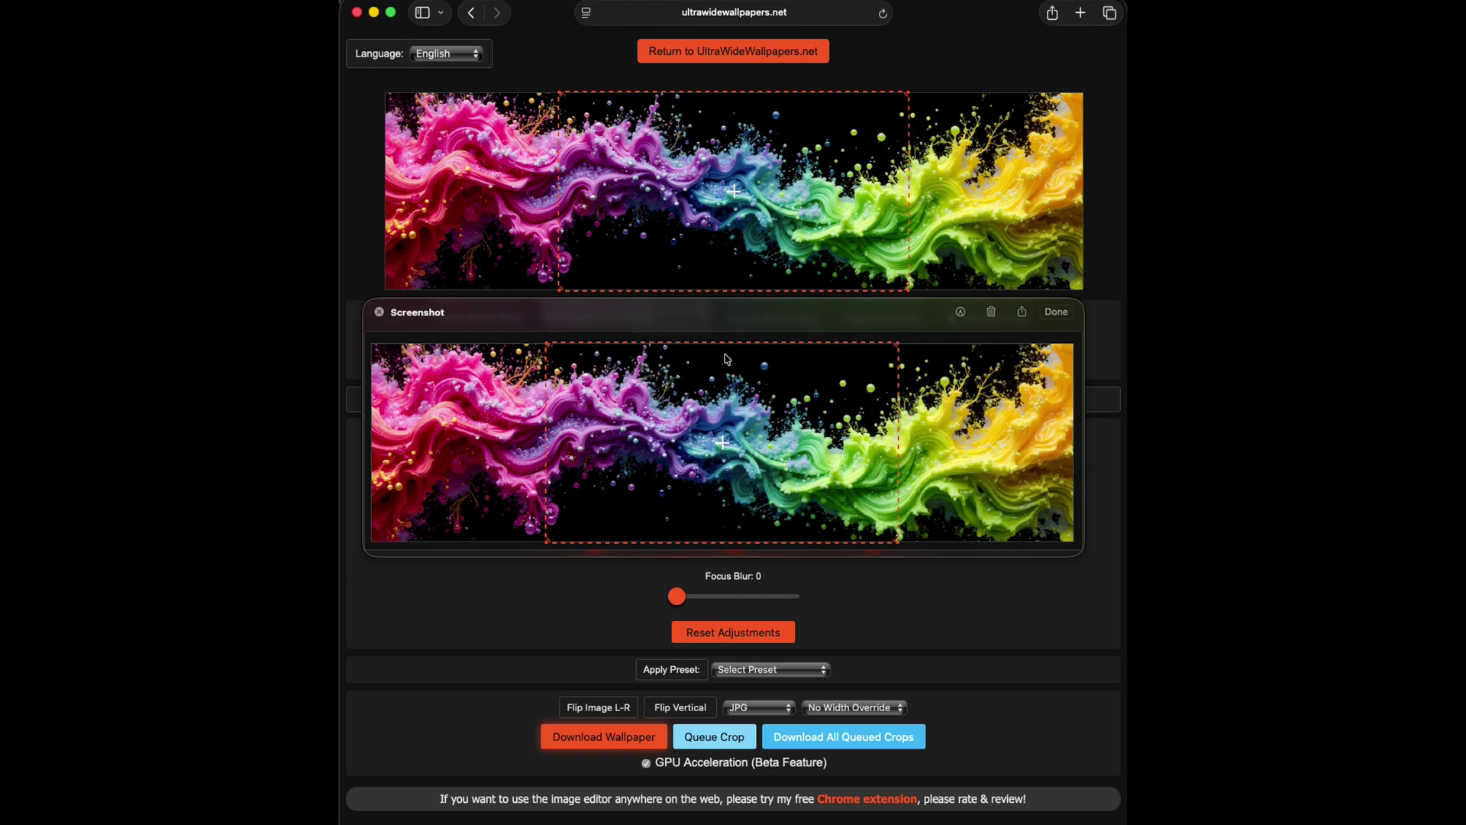
drag(703, 320, 717, 321)
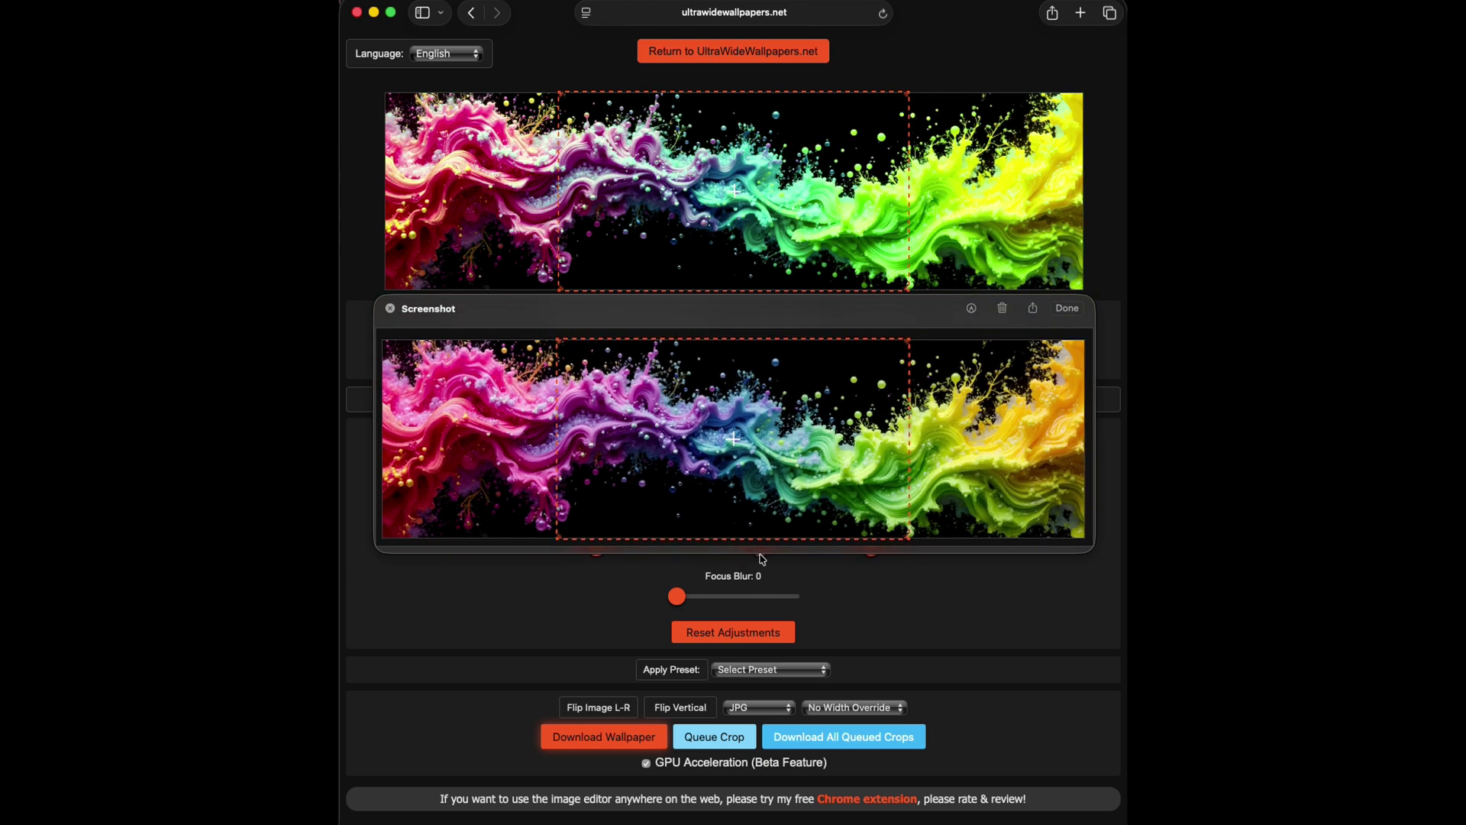
click(795, 534)
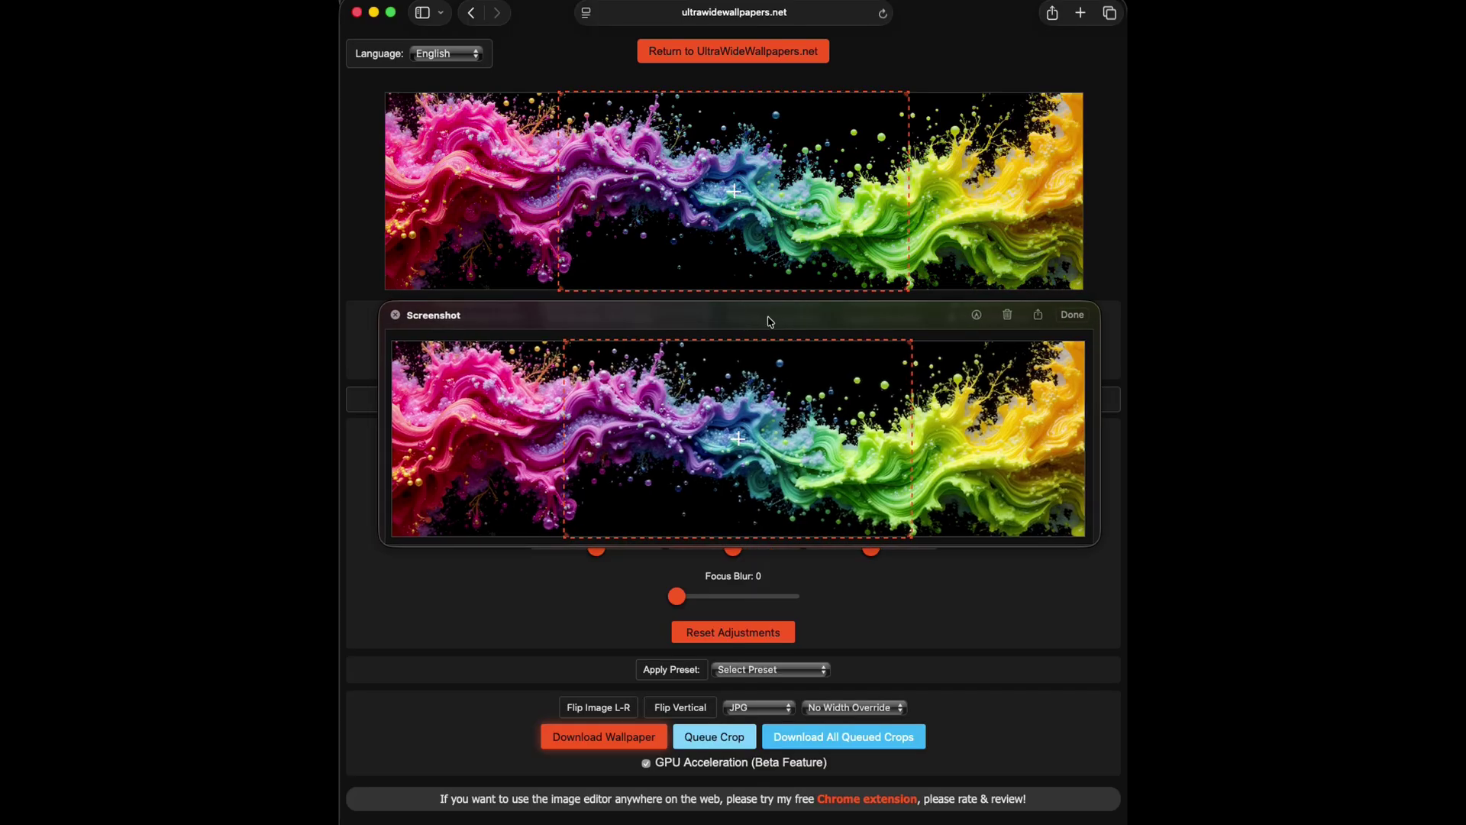
drag(769, 316, 775, 487)
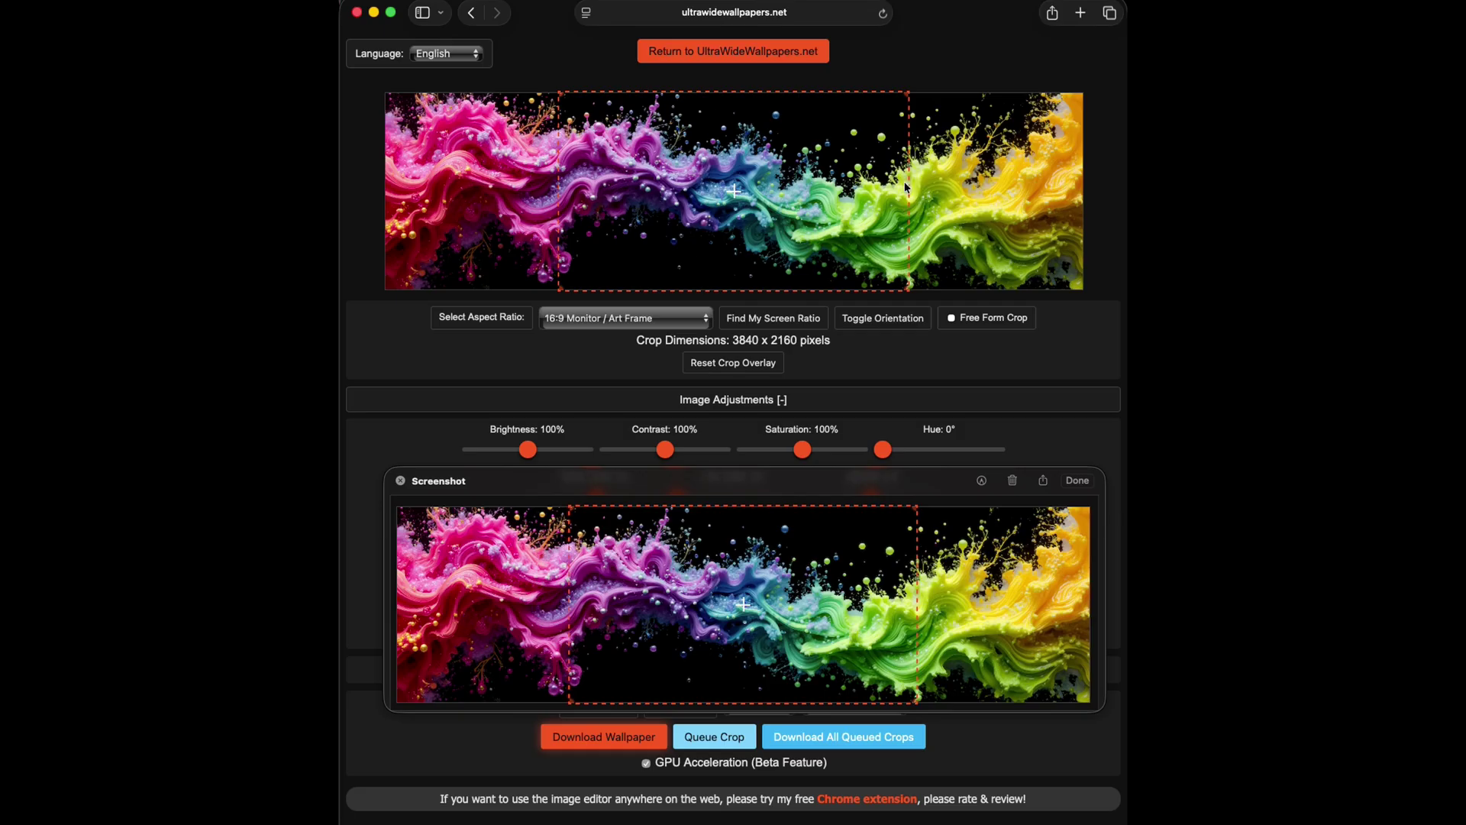
- Queue a 9:16 Portrait Mobile / Art Frame crop (1215 x 2160) over the pink left section
click(603, 320)
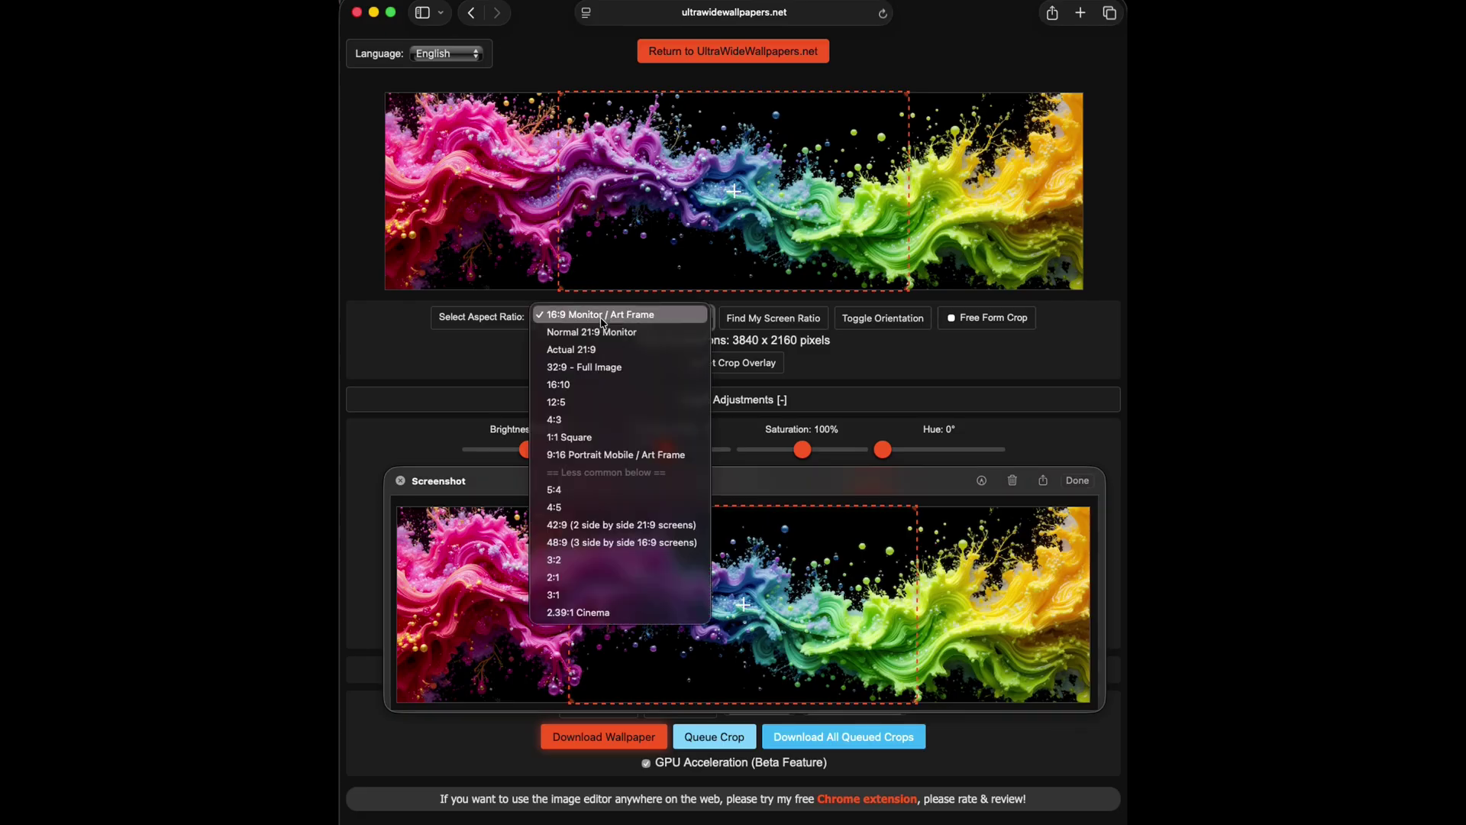
click(602, 455)
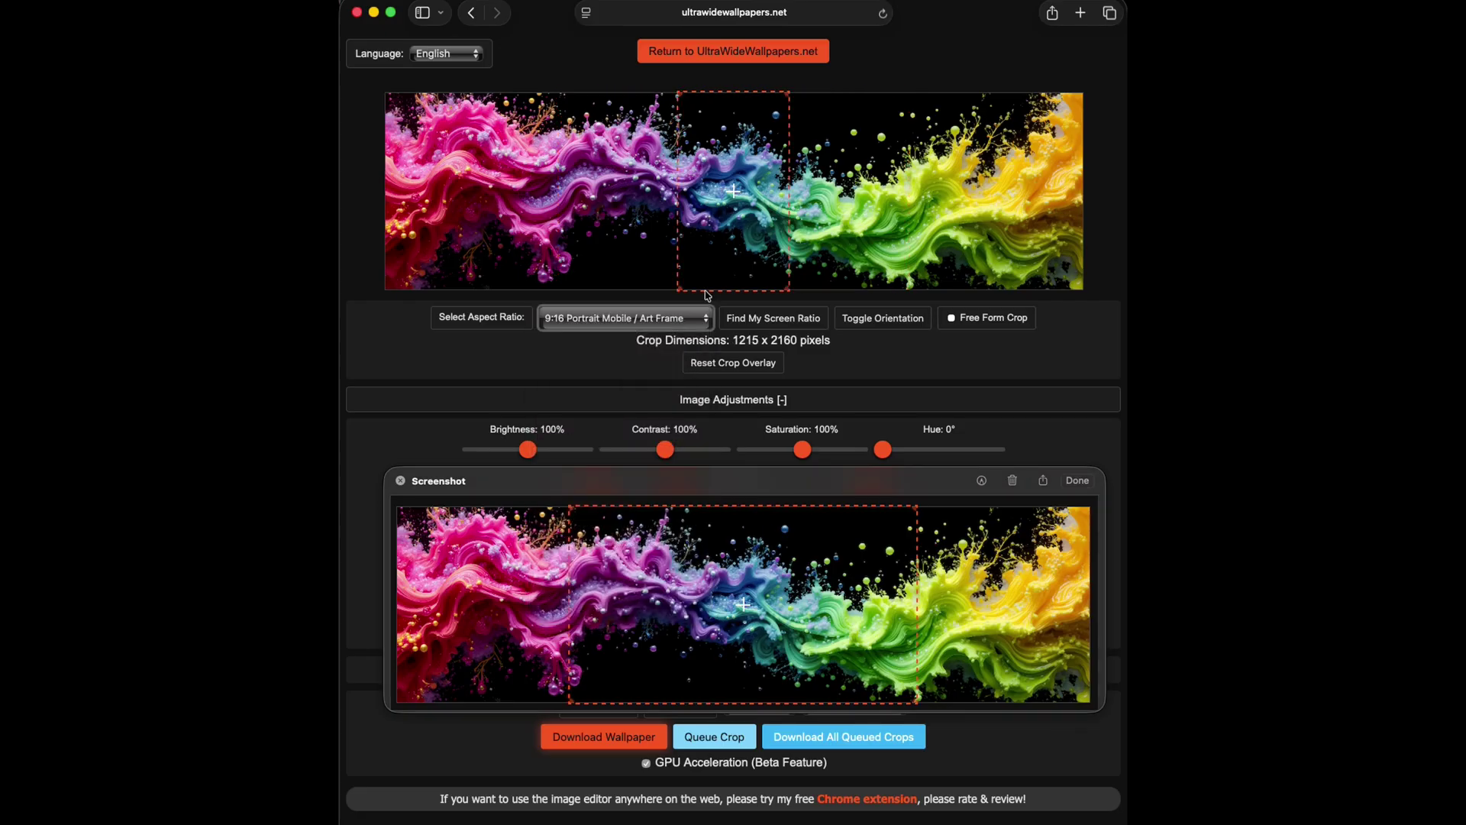
drag(756, 482, 746, 315)
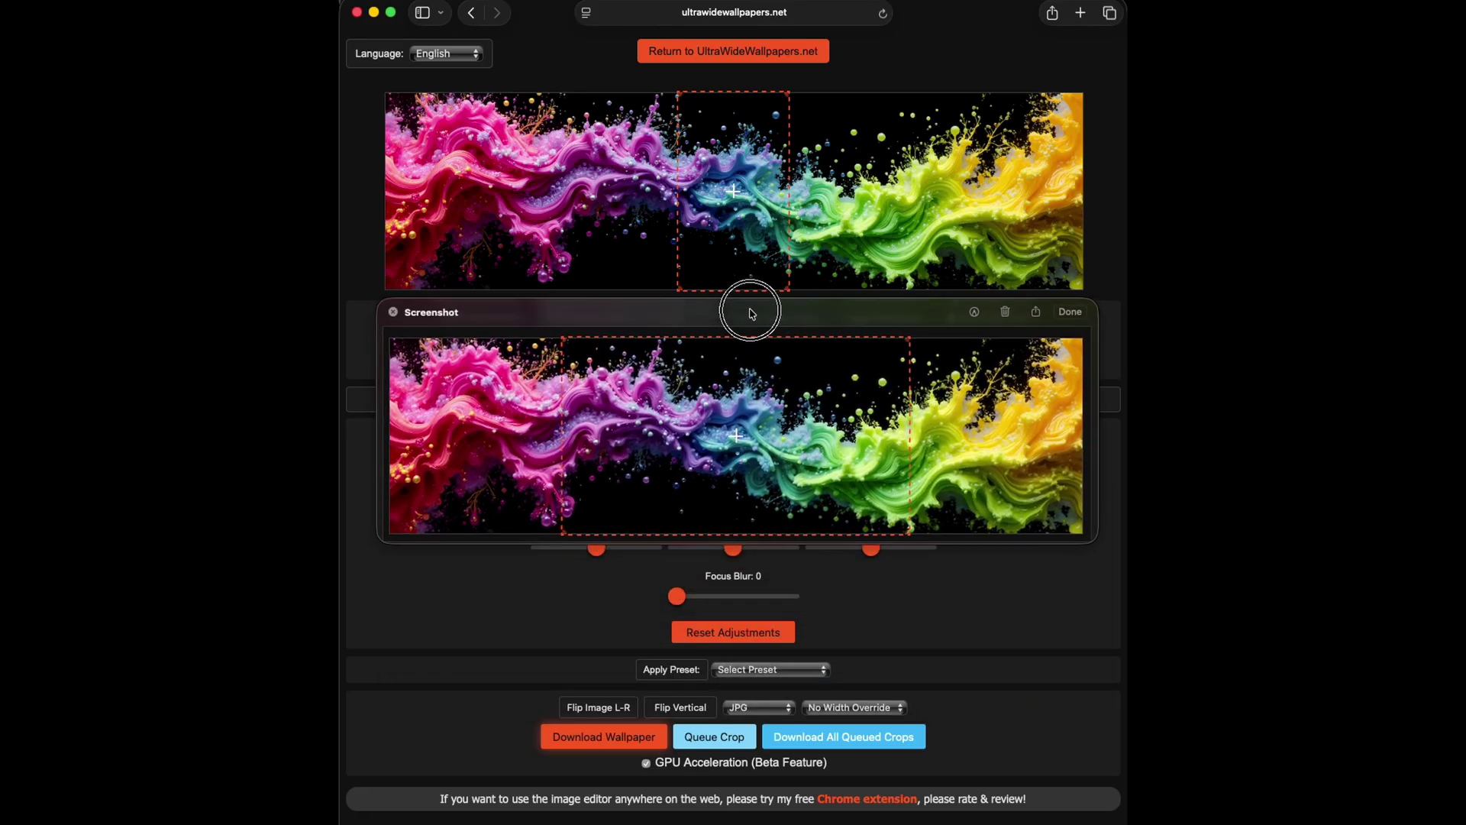
drag(745, 193, 511, 244)
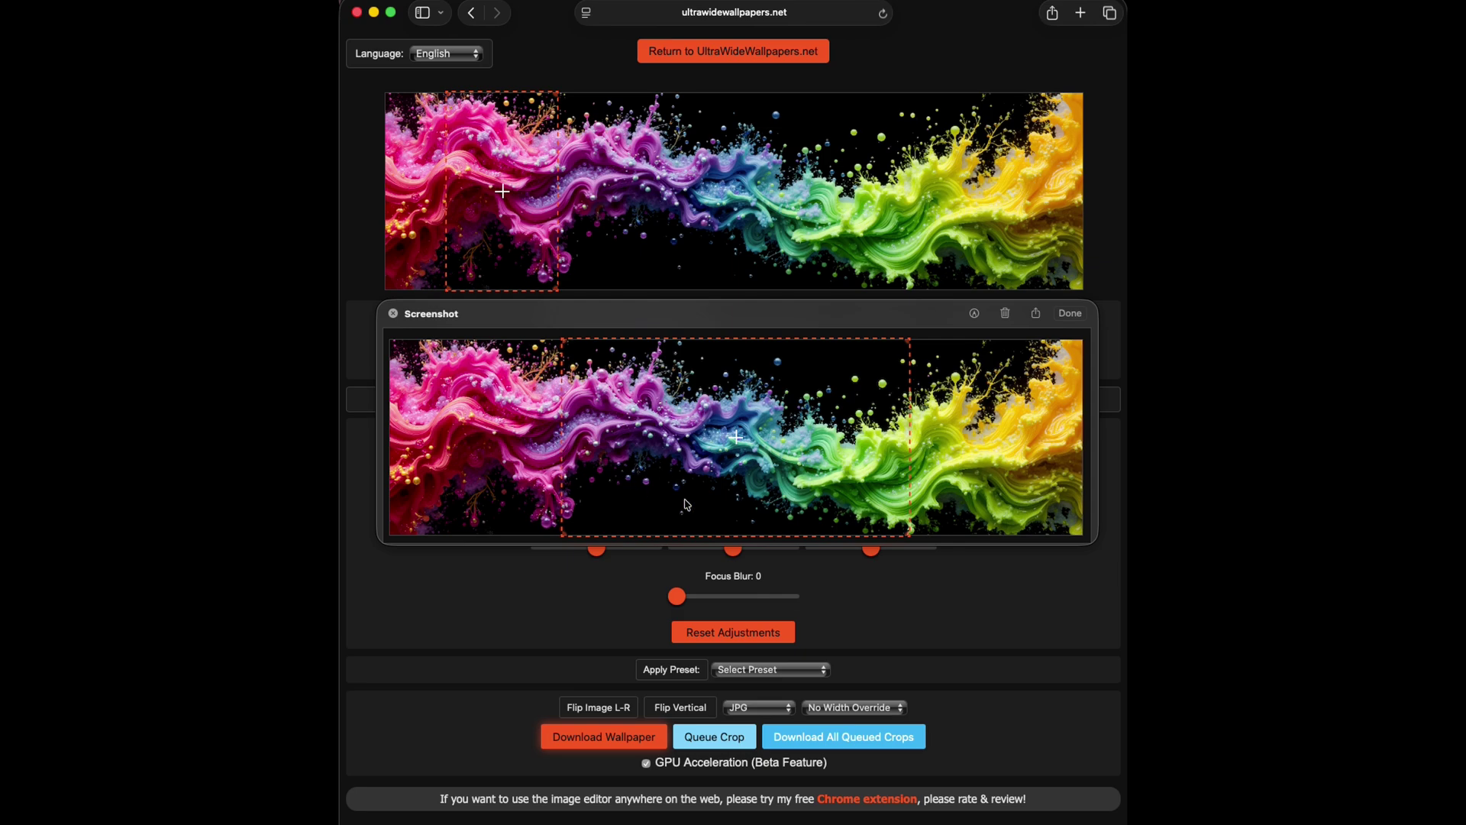
click(712, 742)
click(854, 705)
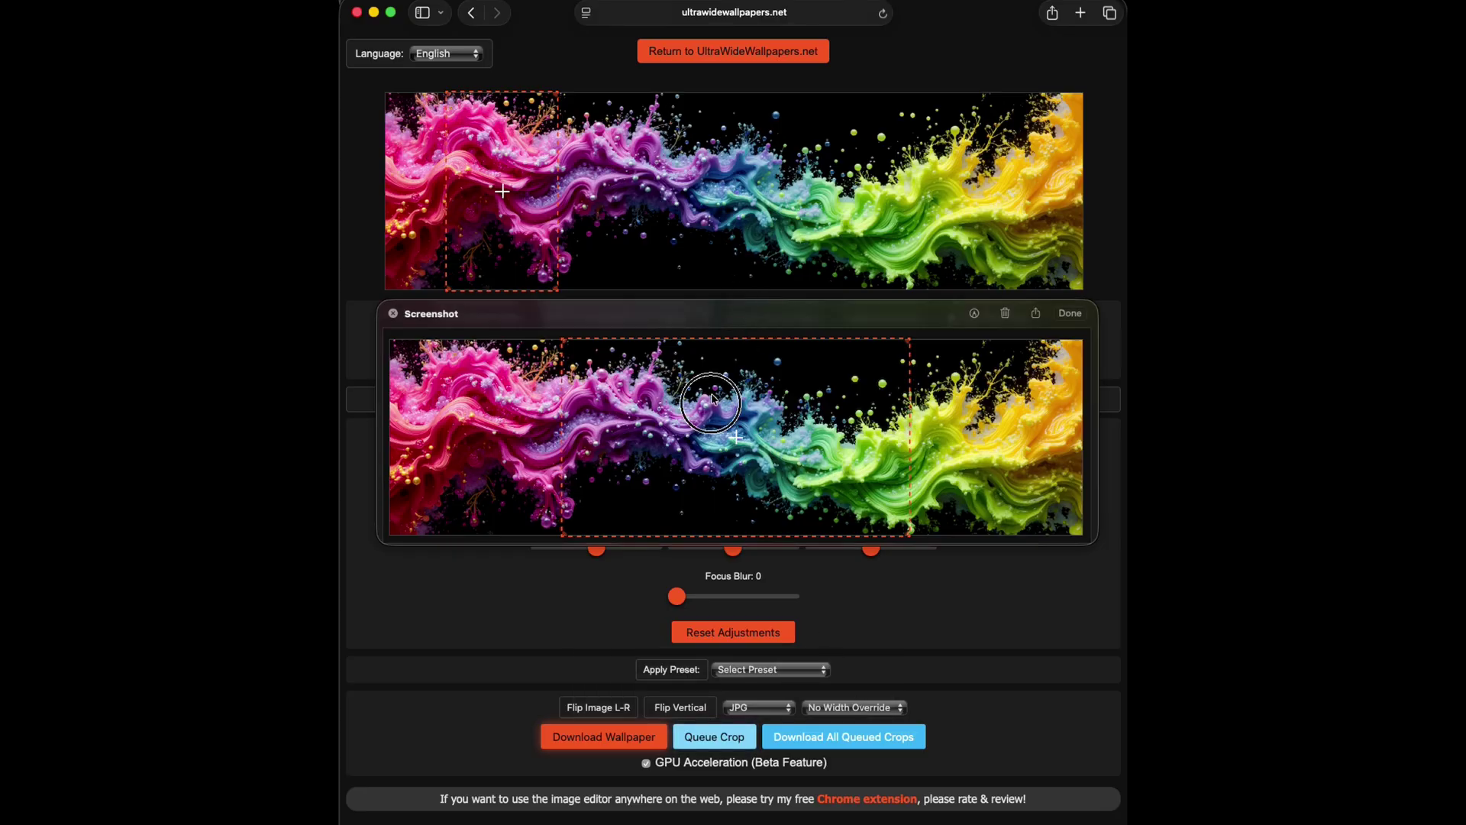
drag(754, 315, 756, 528)
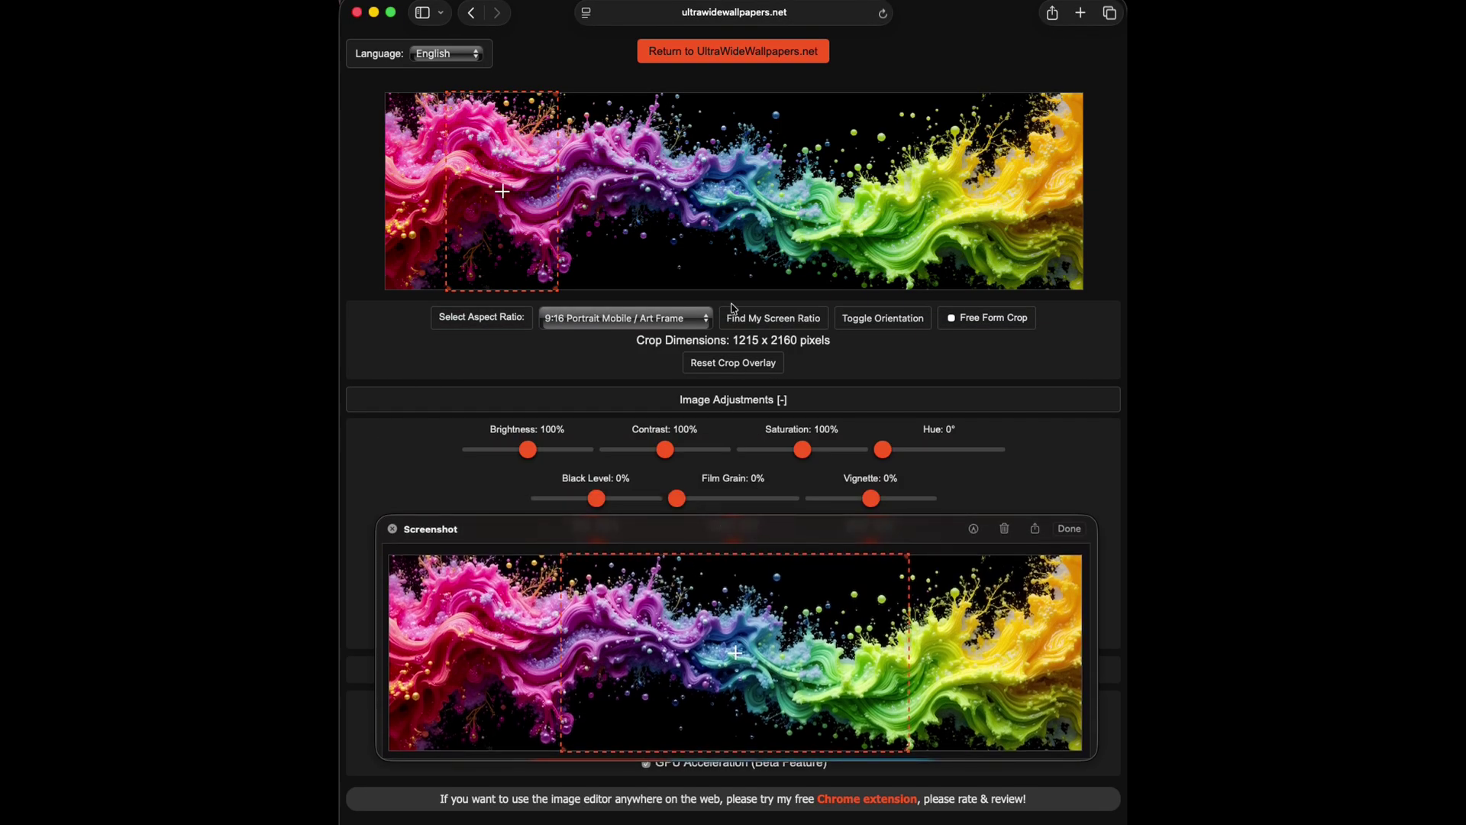
- Switch to 16:9 Monitor / Art Frame (3840 x 2160) and queue it as crop two
click(696, 316)
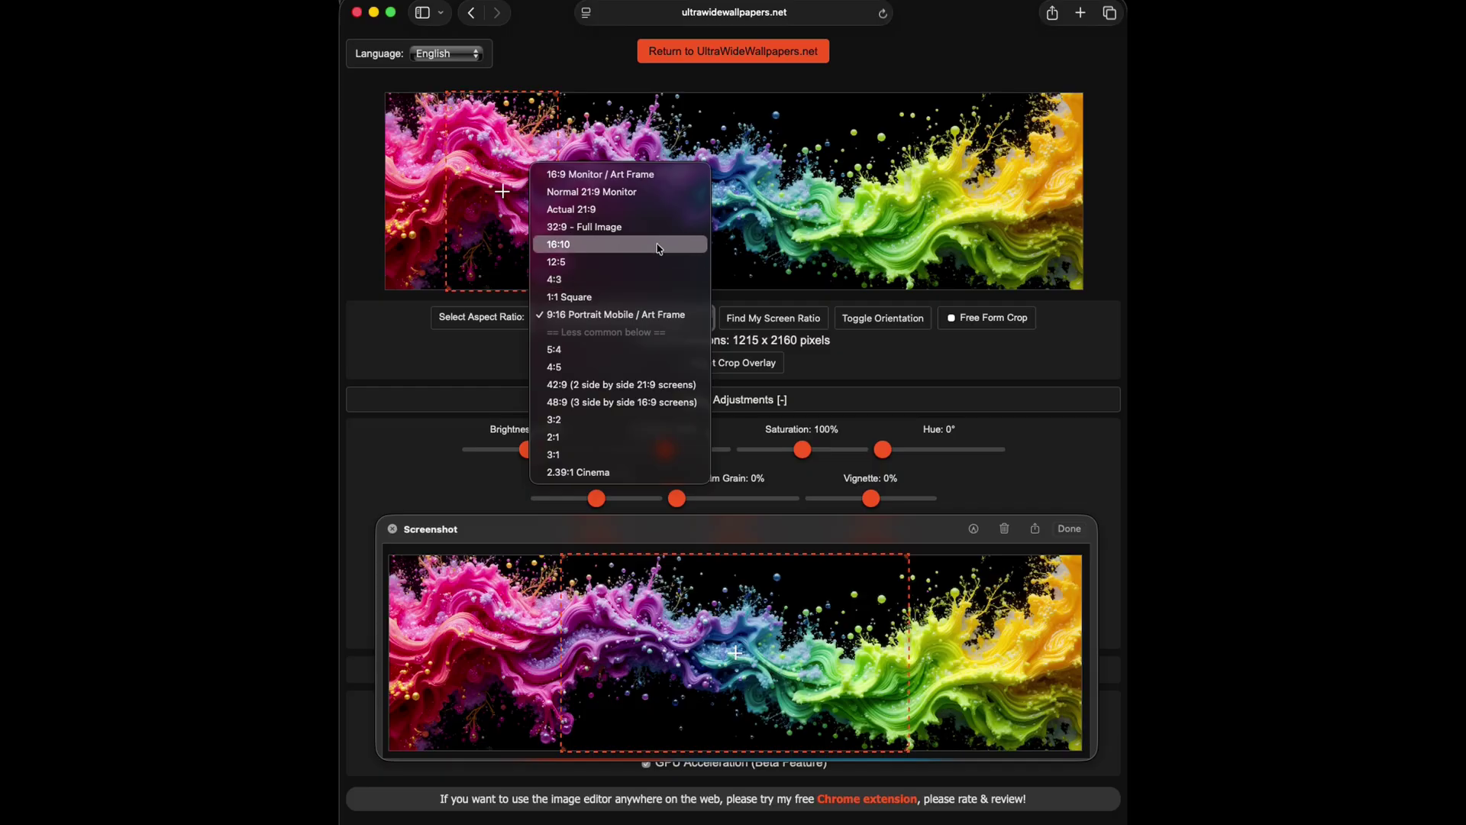
click(643, 174)
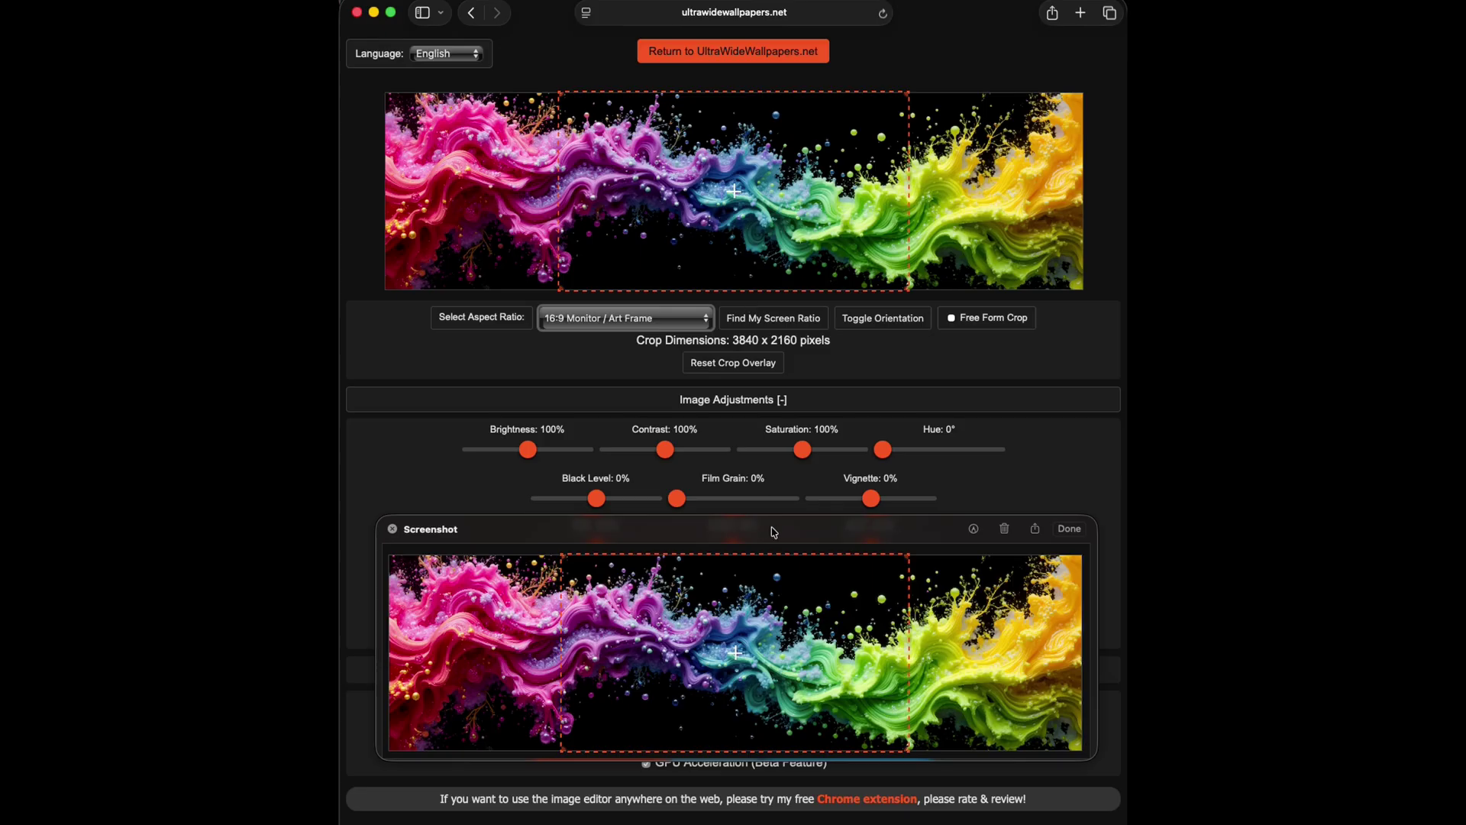
drag(773, 532, 759, 328)
click(727, 735)
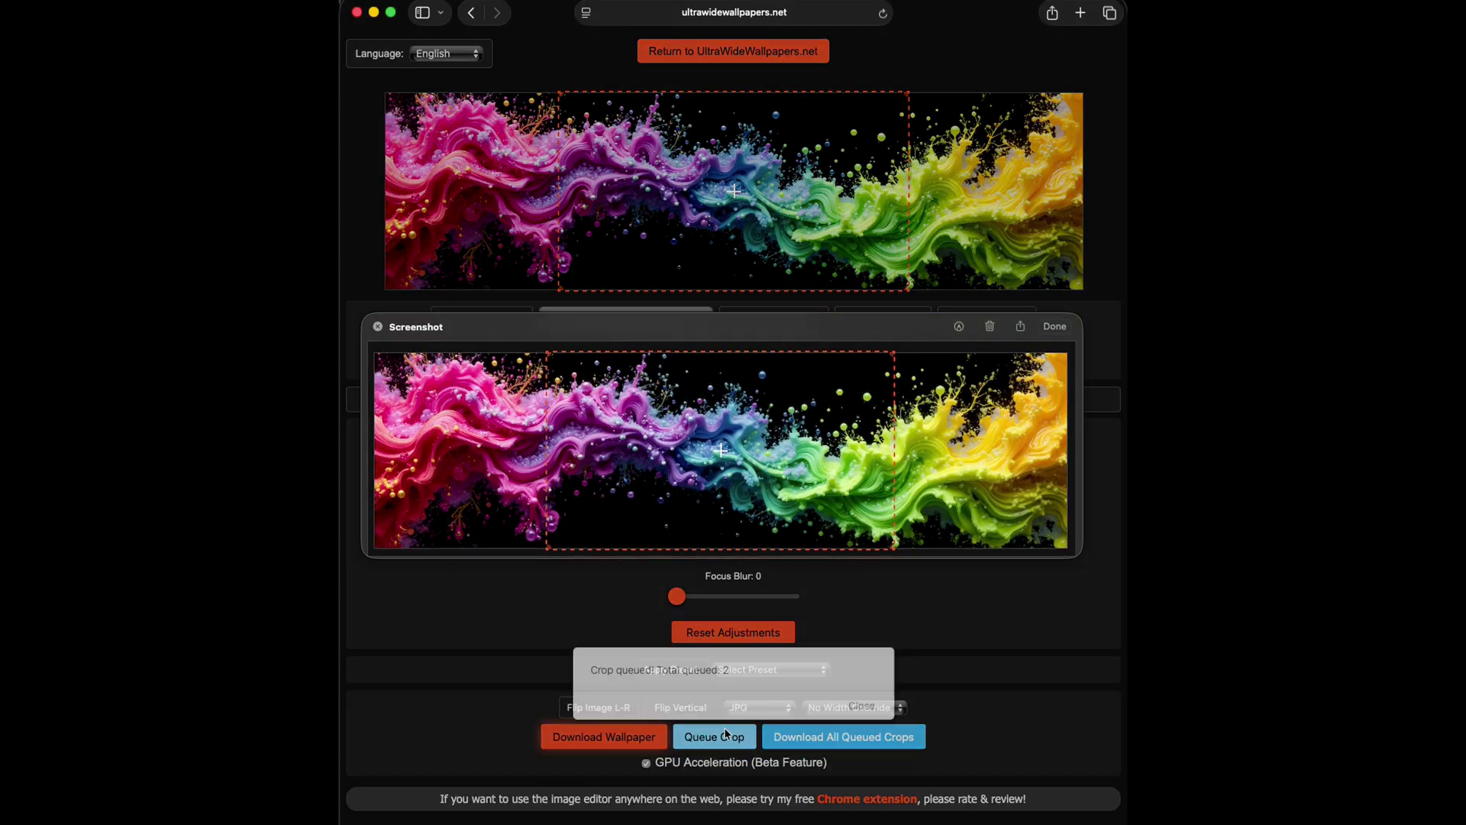
click(859, 705)
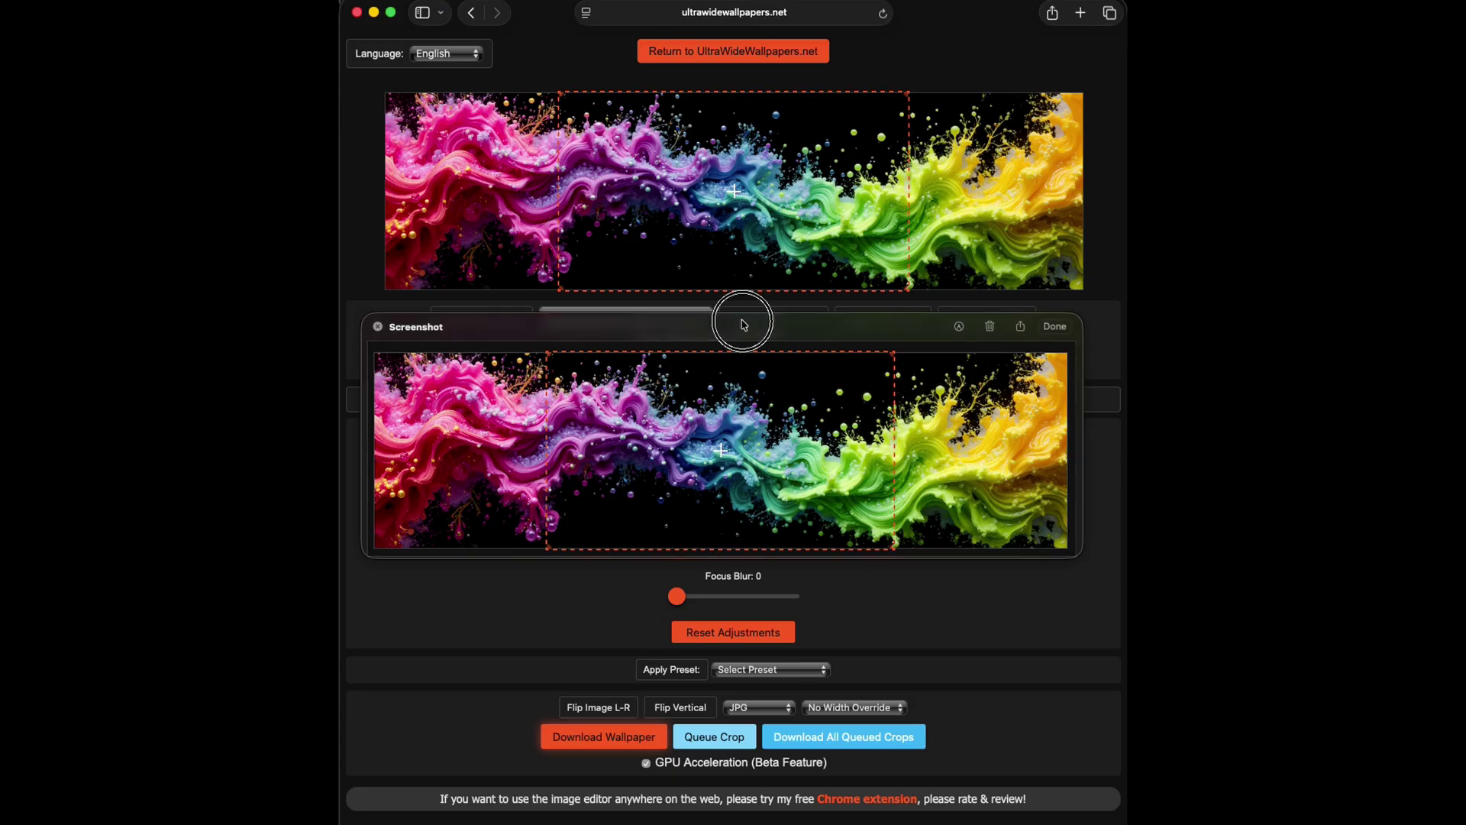
drag(746, 320, 746, 455)
- Set the crop back to 9:16 portrait, slide it over the yellow-green right side, and queue it
click(709, 315)
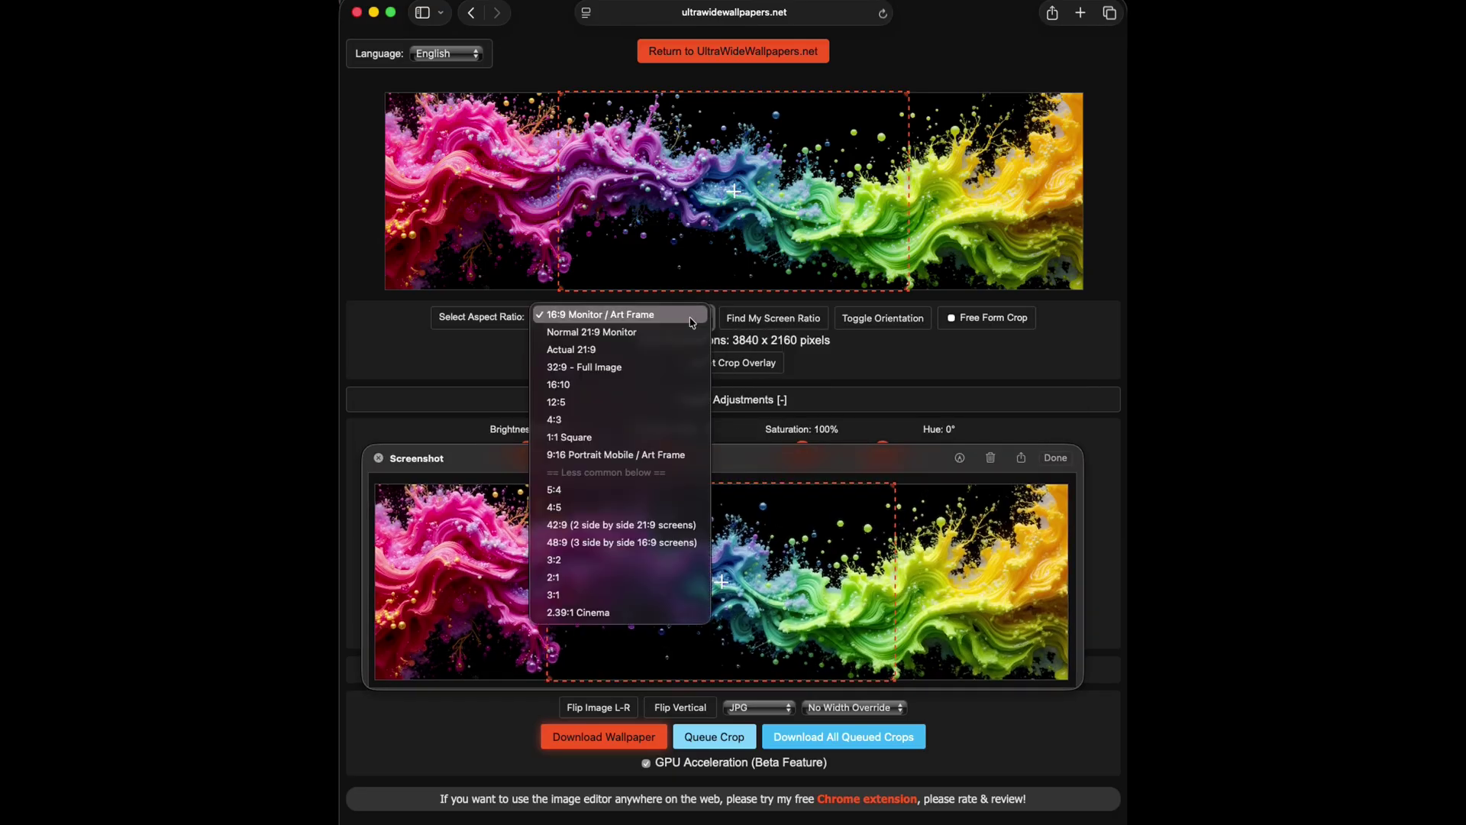
click(625, 454)
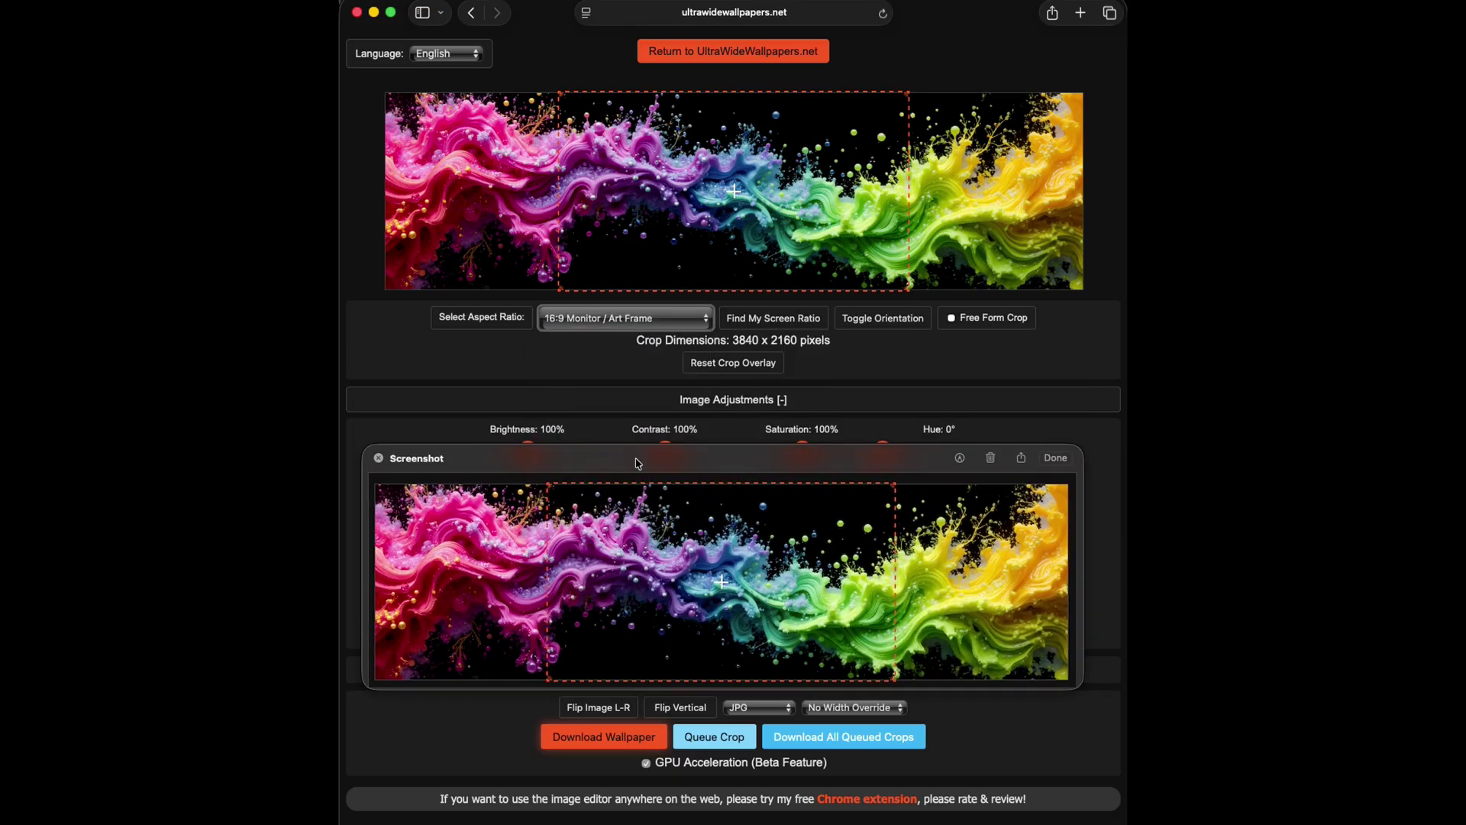
drag(697, 459, 711, 311)
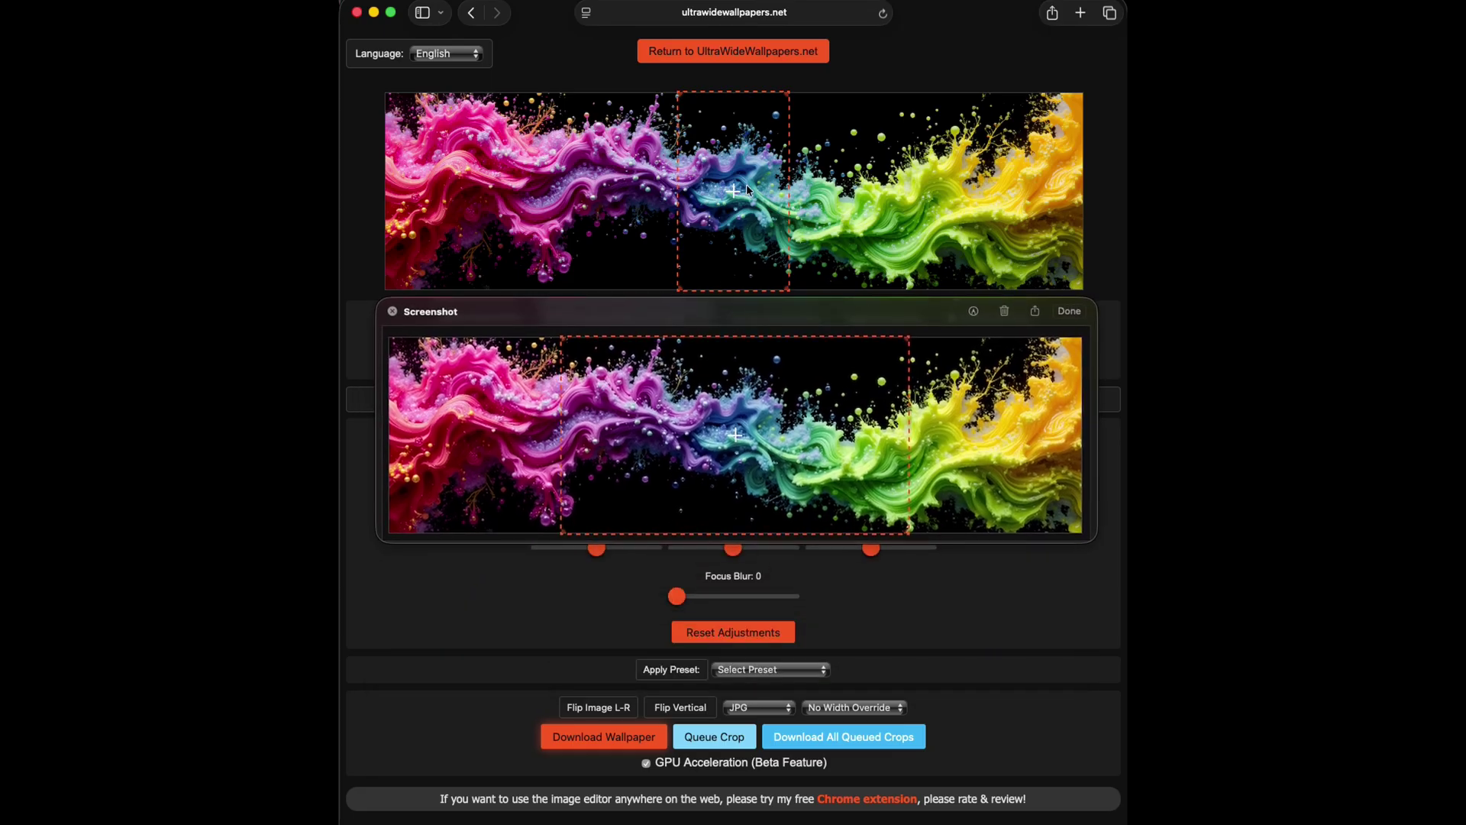
drag(746, 186, 963, 175)
click(730, 738)
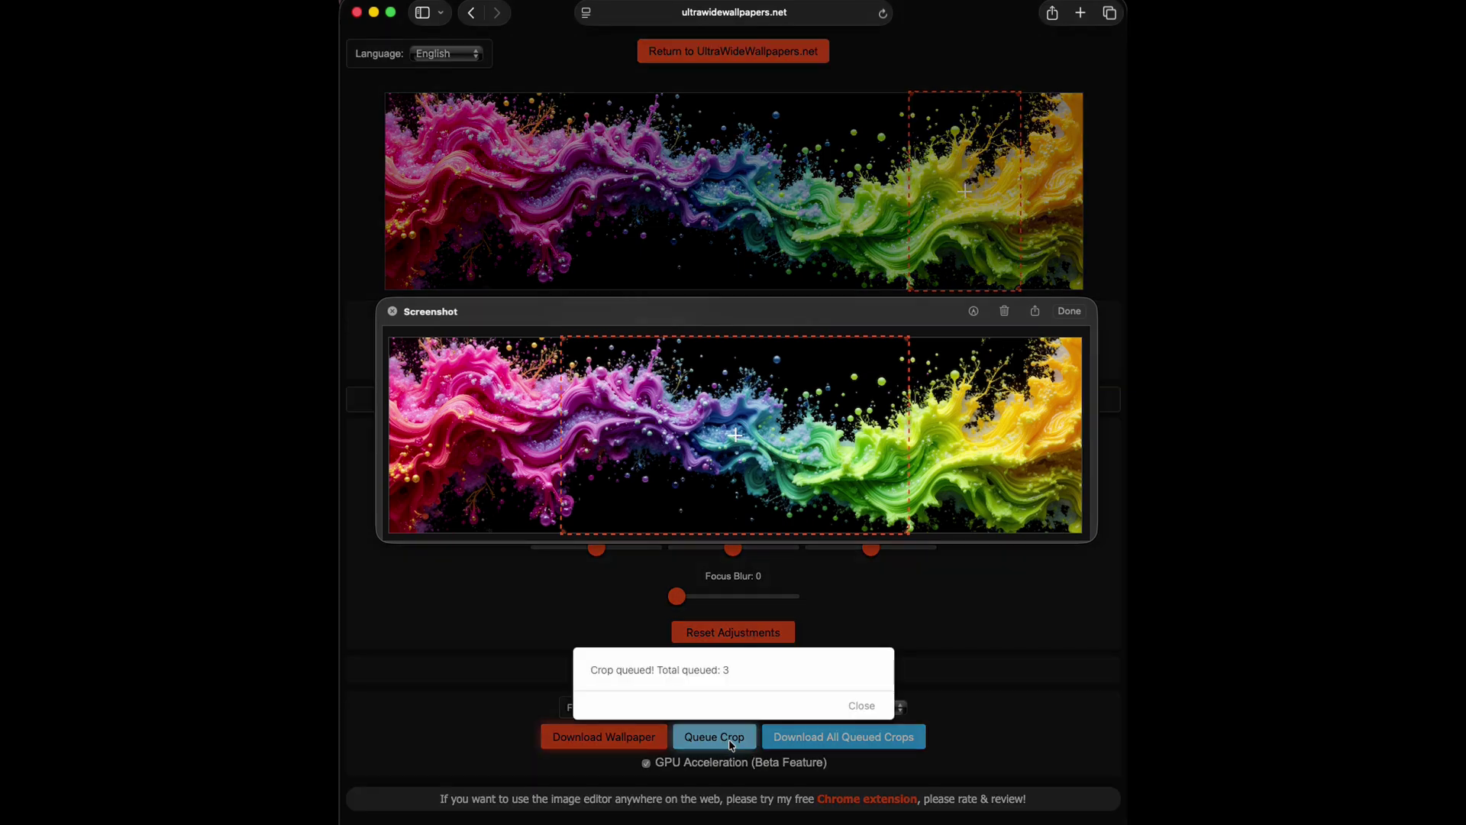
click(864, 703)
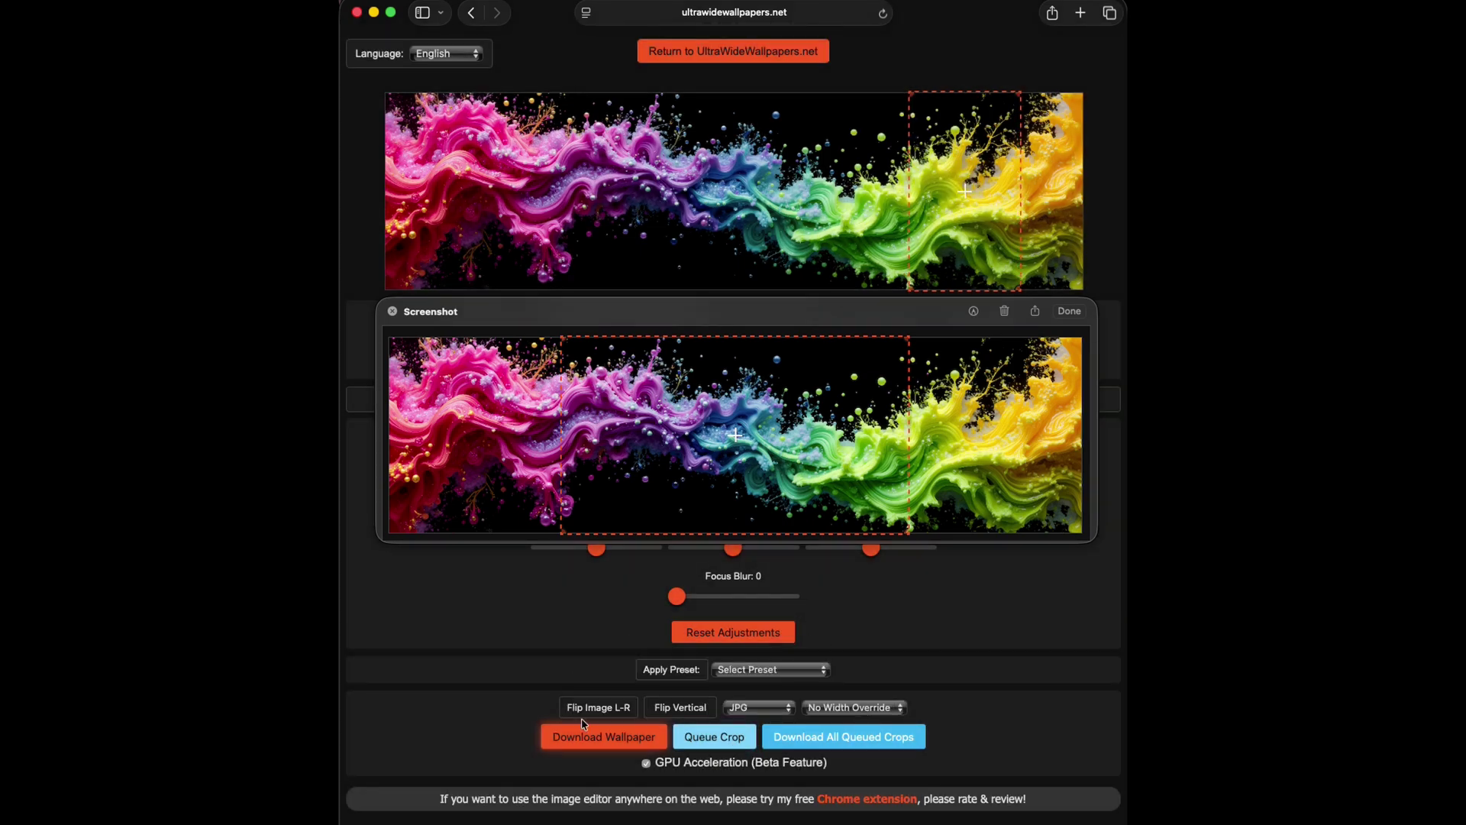
- Download all queued crops as crops.zip (2.9 MB) and reveal it in Finder
click(802, 738)
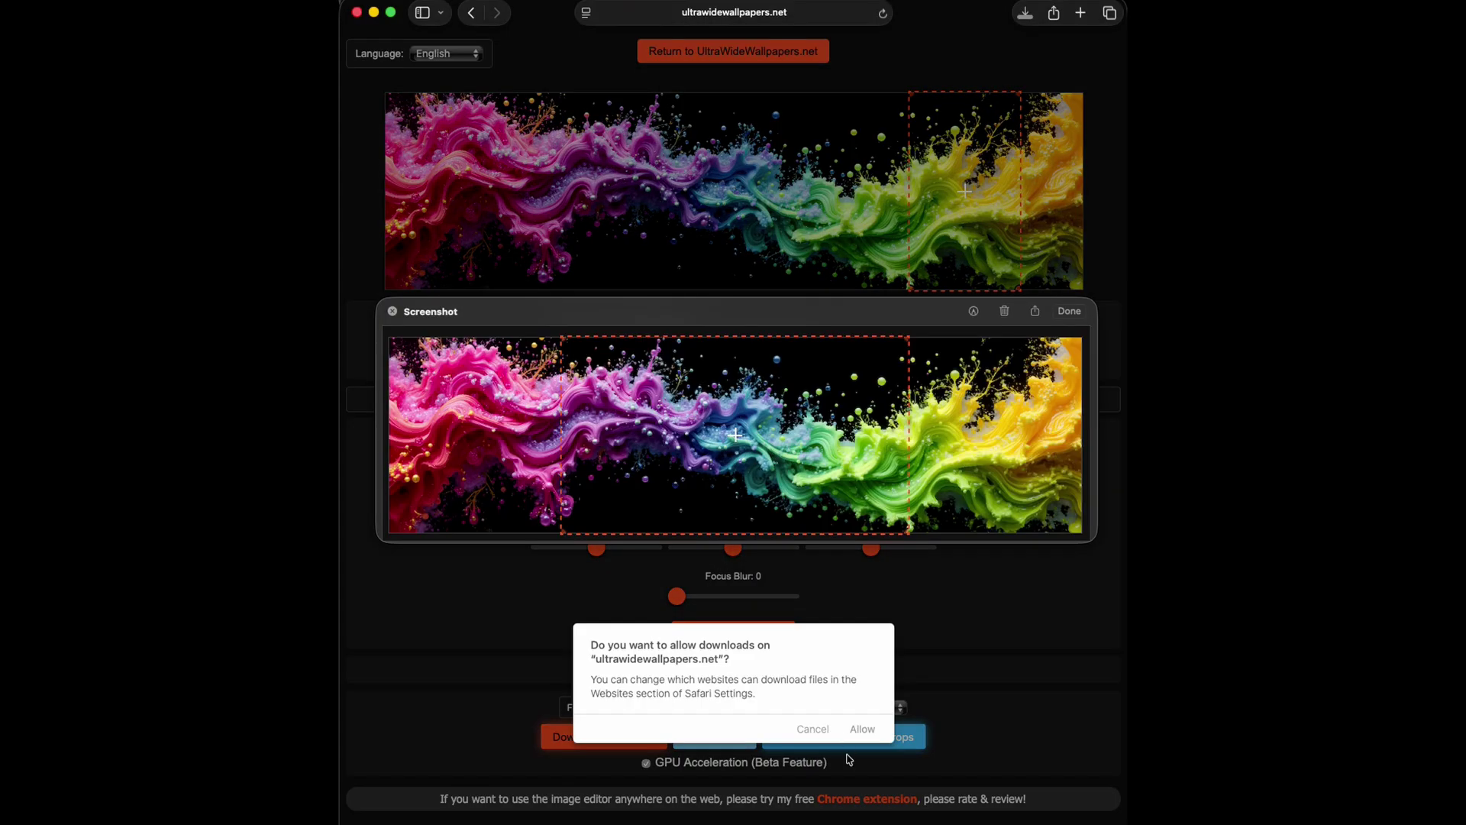
click(858, 731)
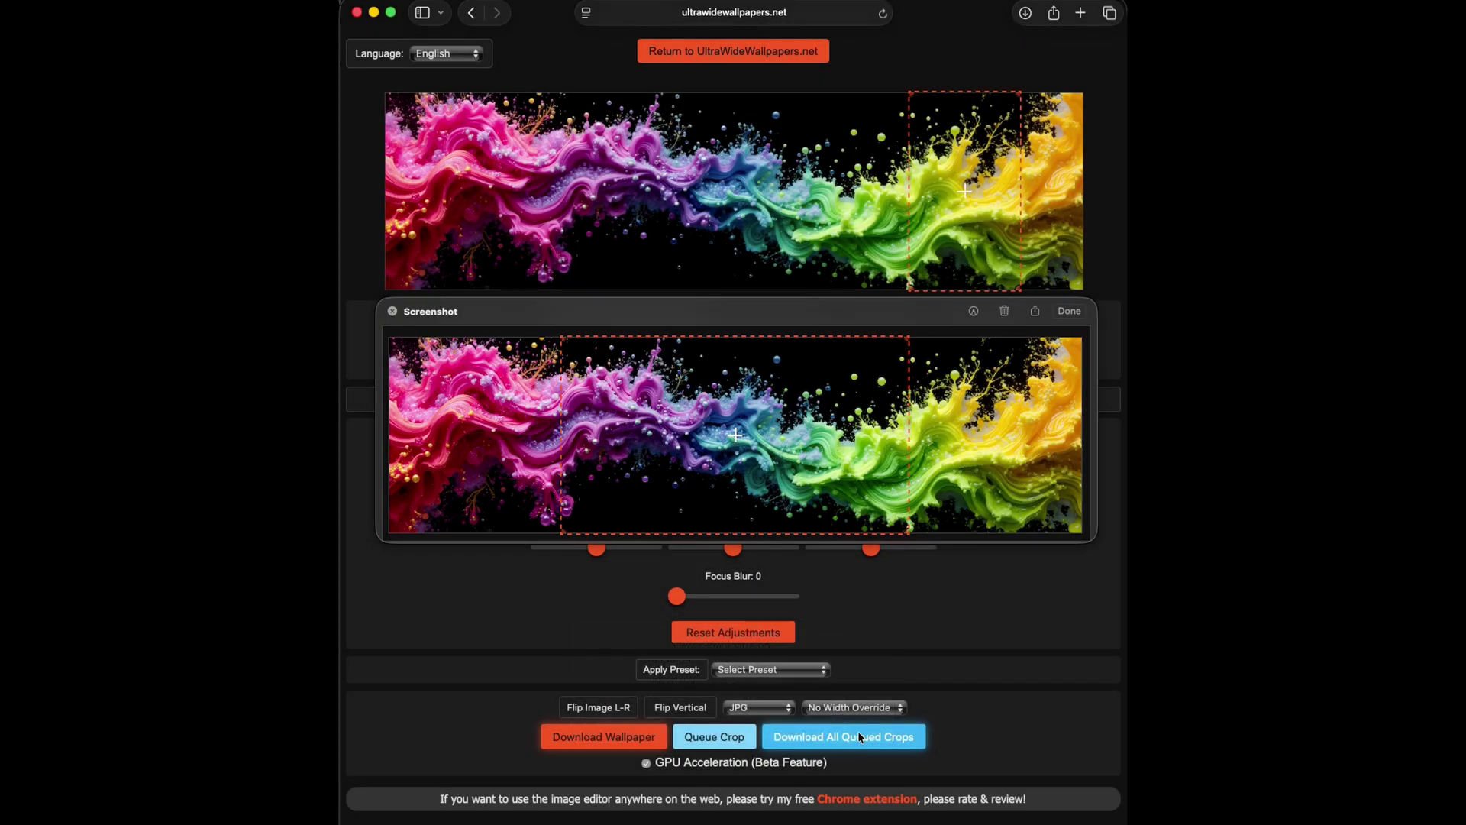
click(1024, 13)
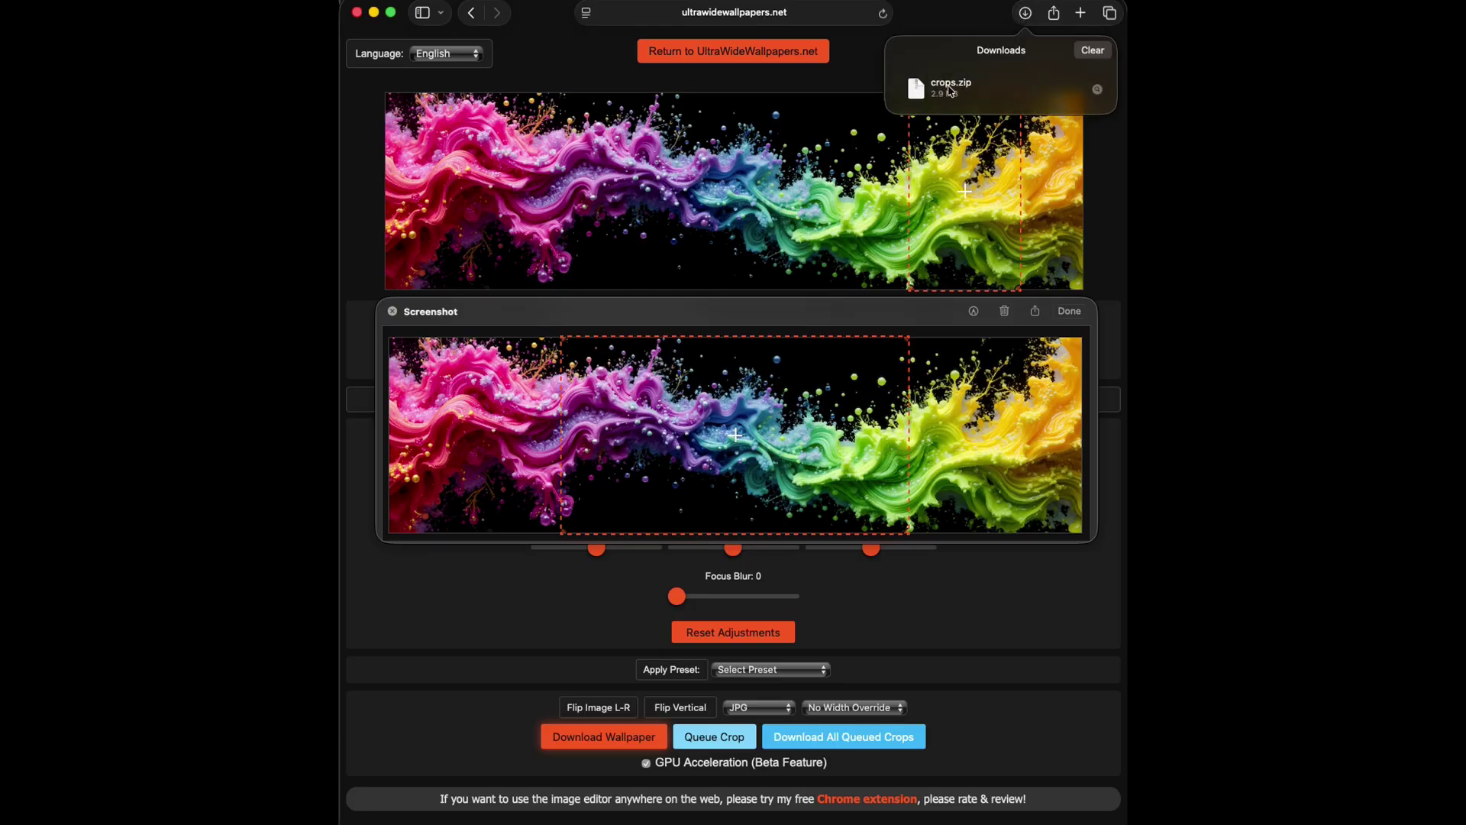
click(1025, 13)
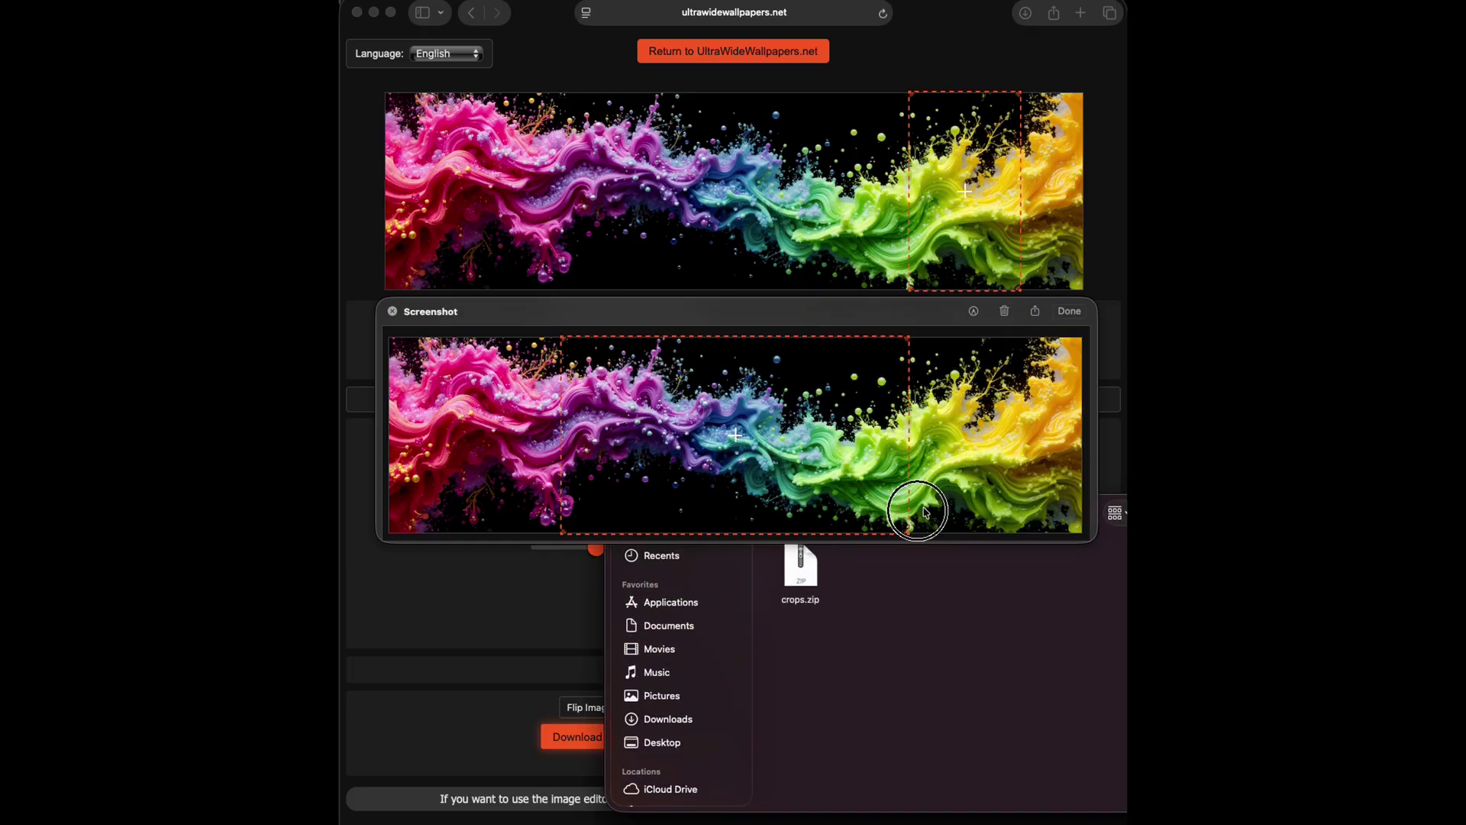
- Close the screenshot preview, expand crops.zip into a crops folder with crop1–crop3.jpg, then close it
drag(916, 503, 727, 618)
click(518, 318)
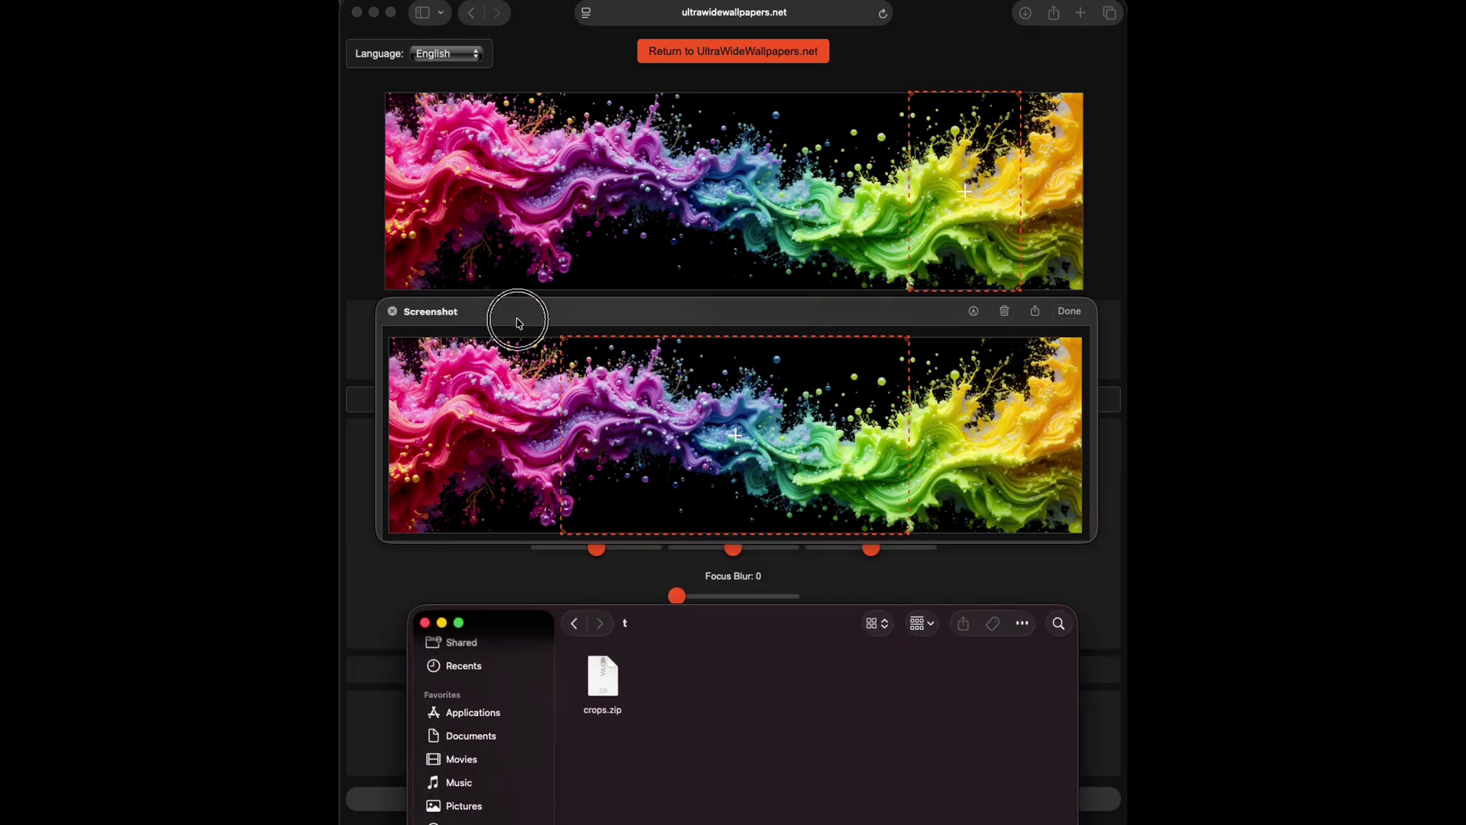
click(394, 313)
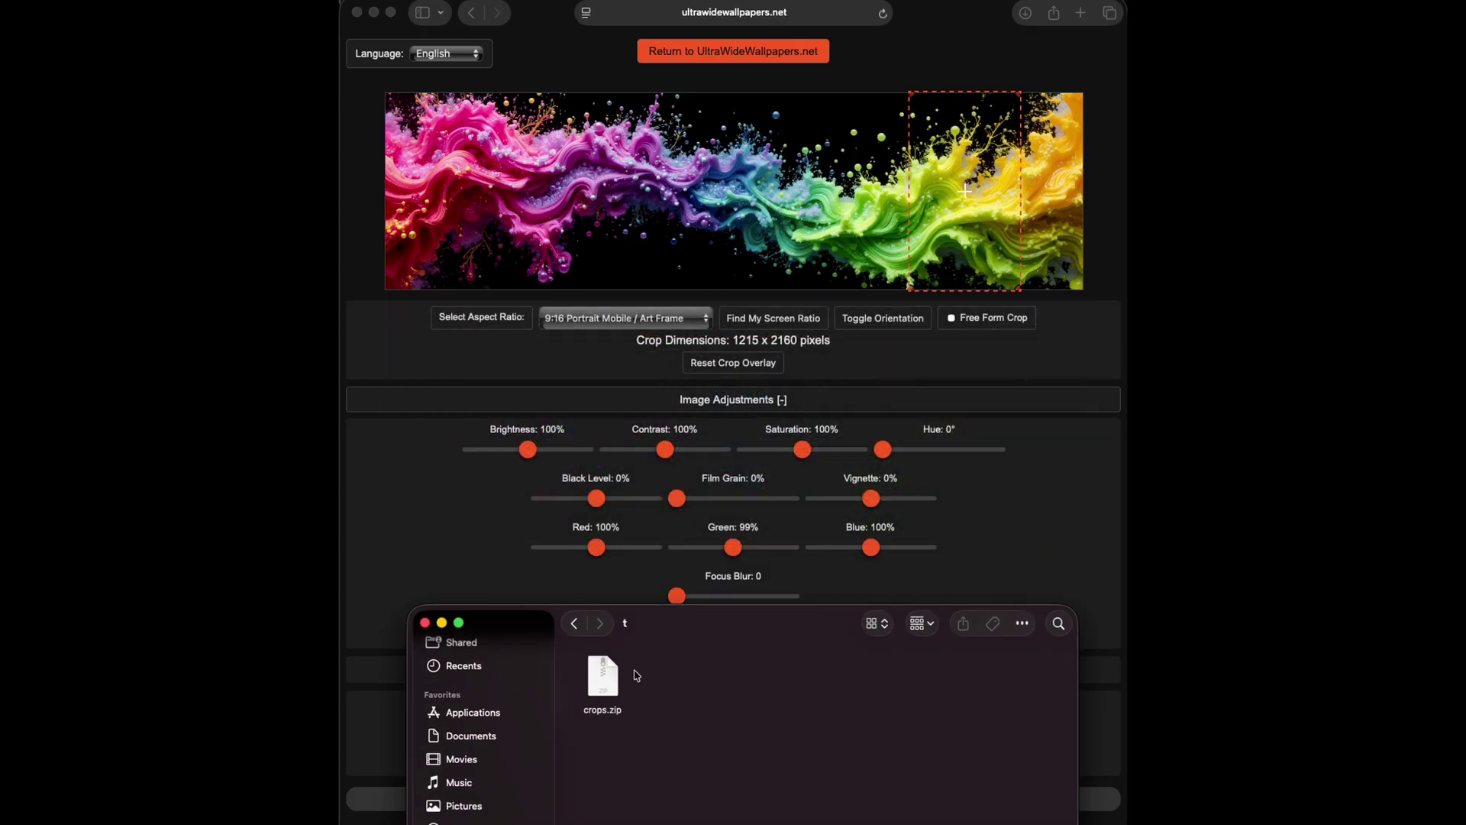
click(602, 675)
double_click(606, 677)
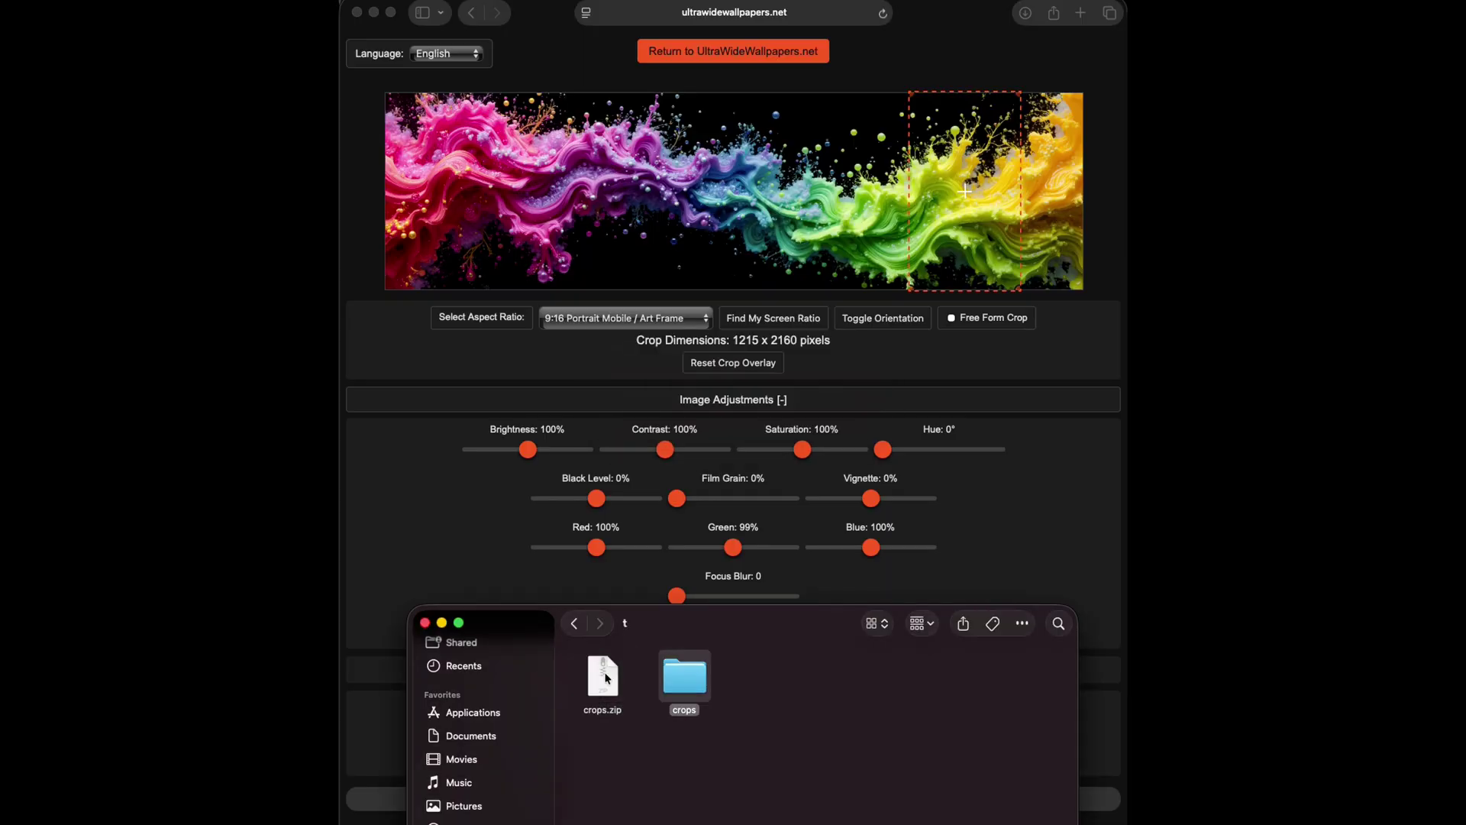
double_click(681, 685)
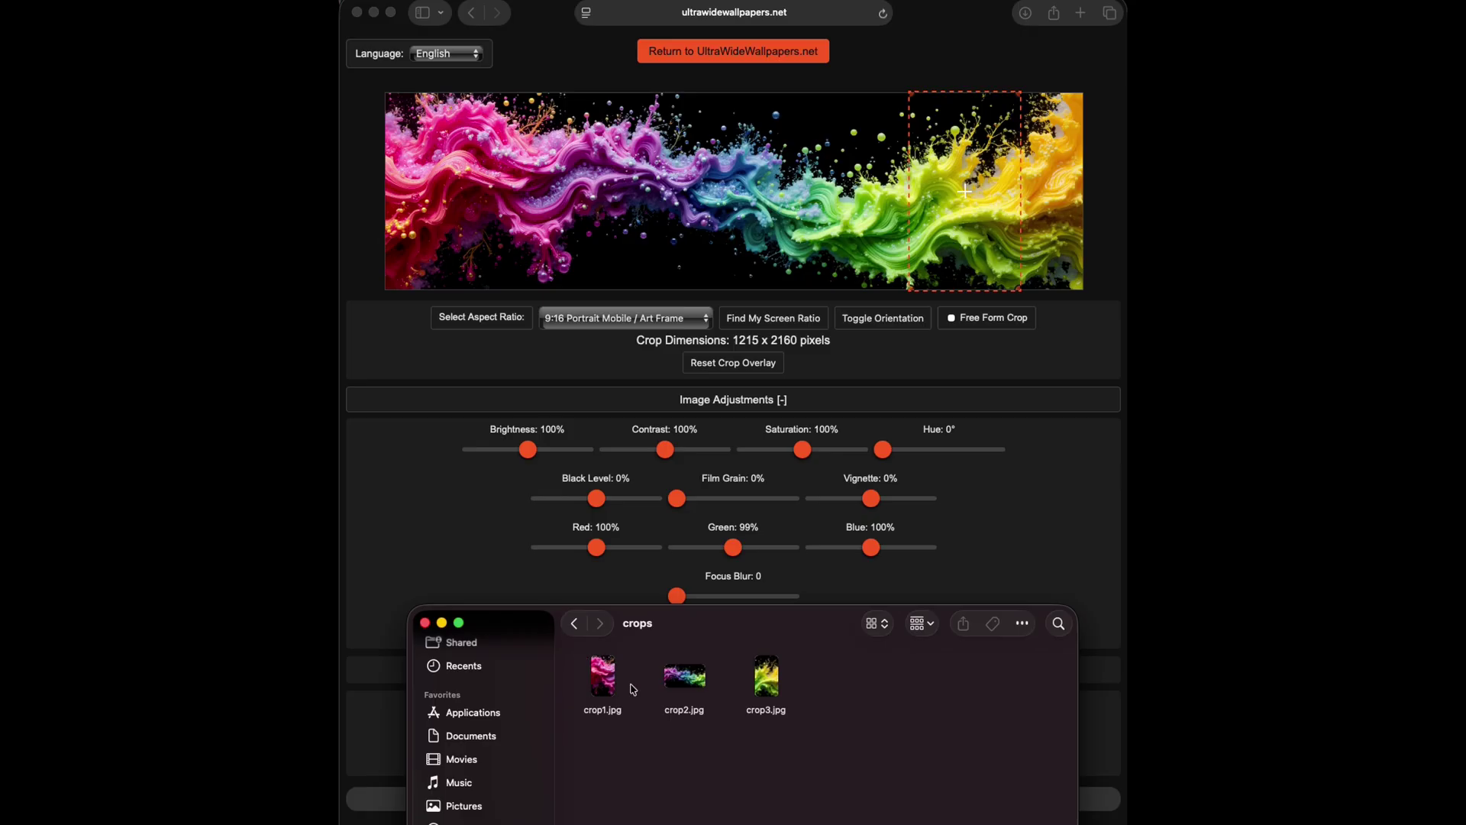
click(424, 623)
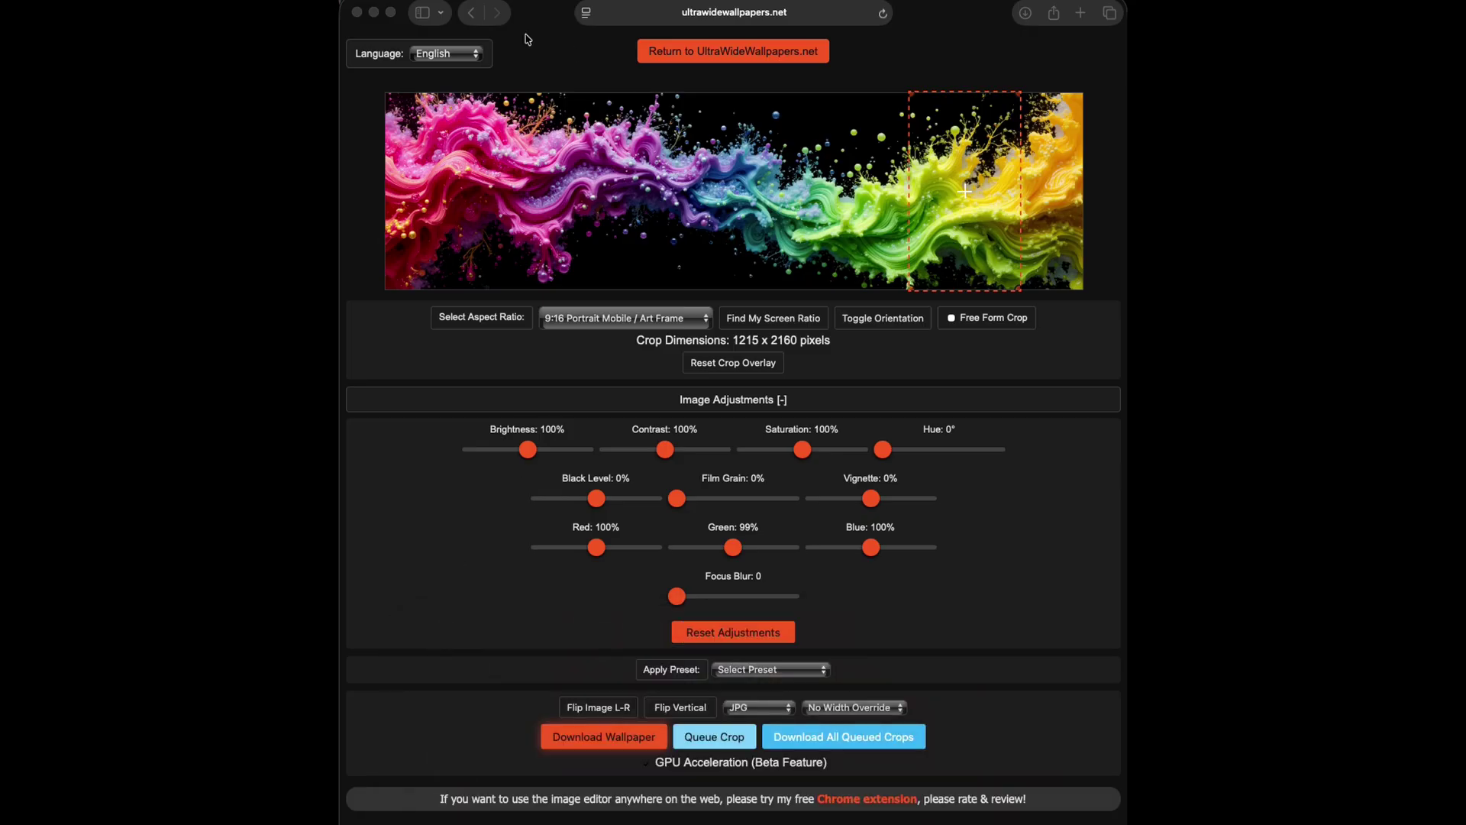
- Return to the ultrawidewallpapers.net homepage and list the Top Wallpapers collection
click(746, 17)
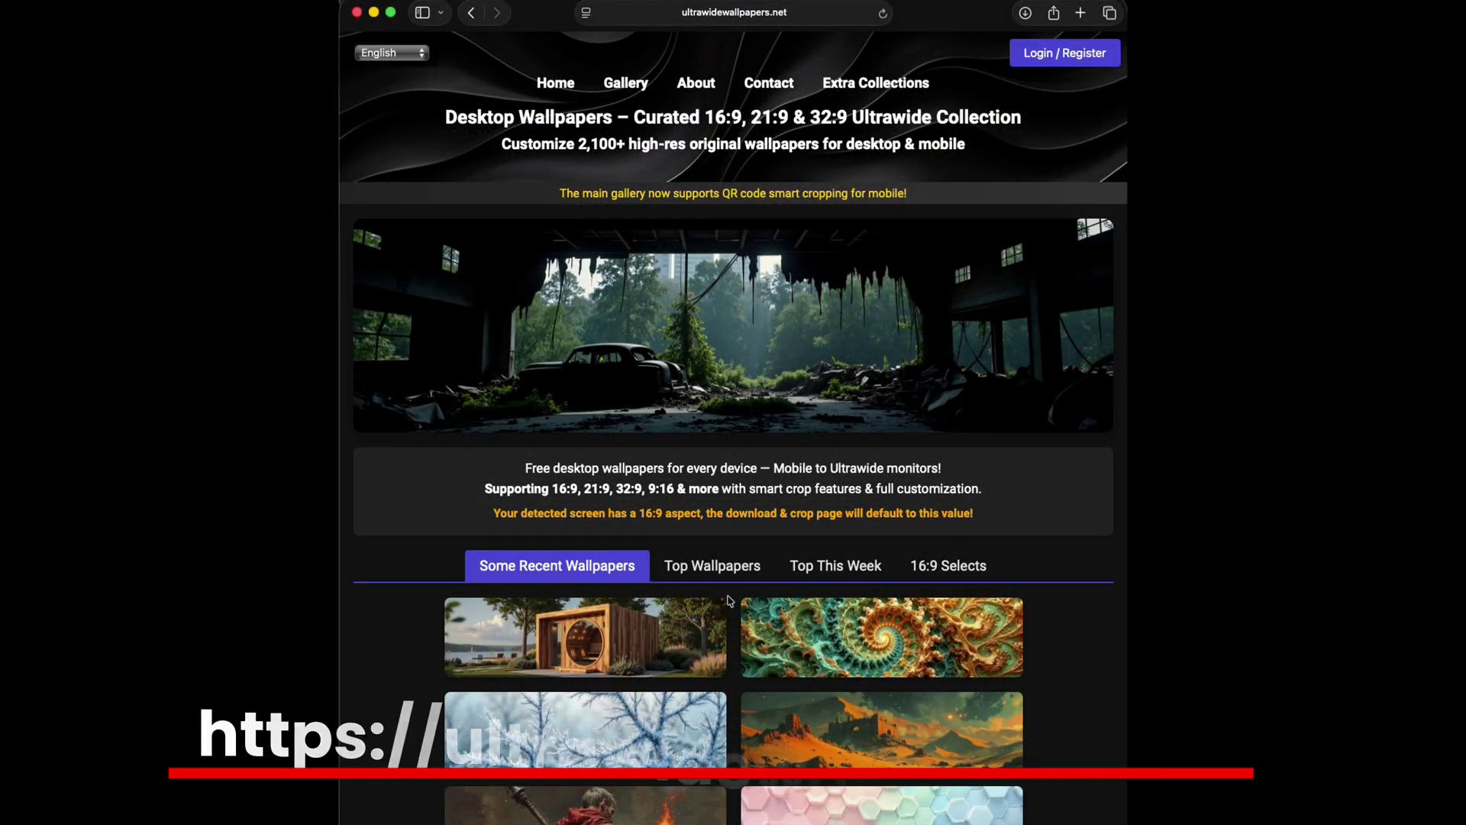
click(695, 567)
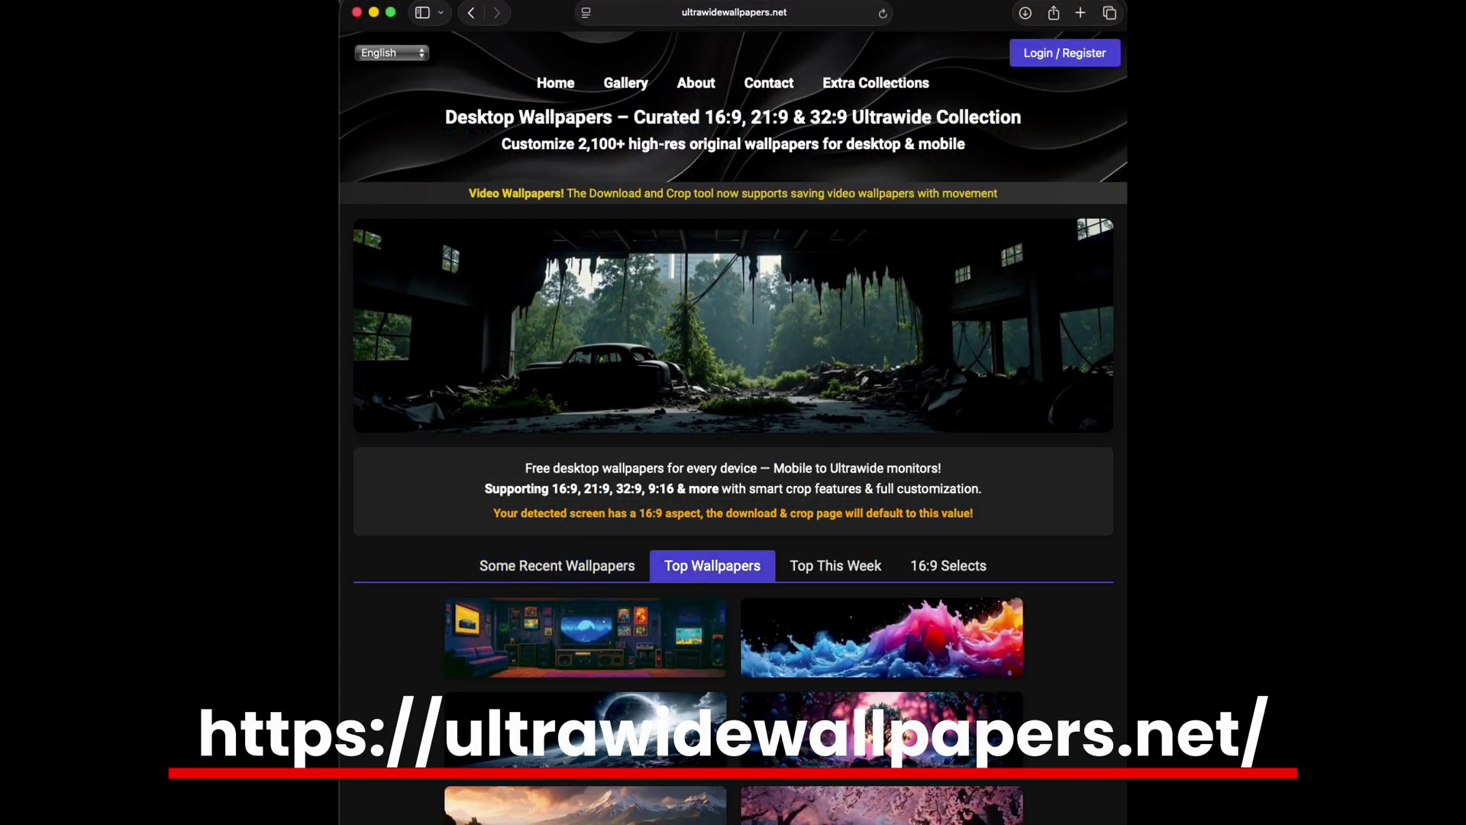